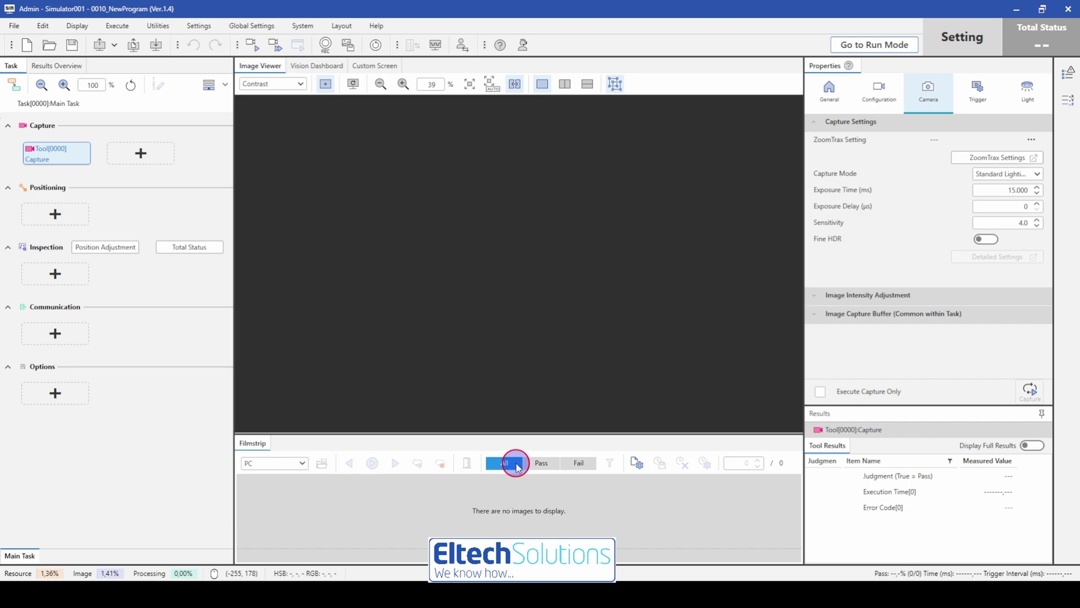
- Open the Recording/Simulation Image Settings to see the default save and loading folders
{"action": "left_click", "coordinate": [636, 462]}
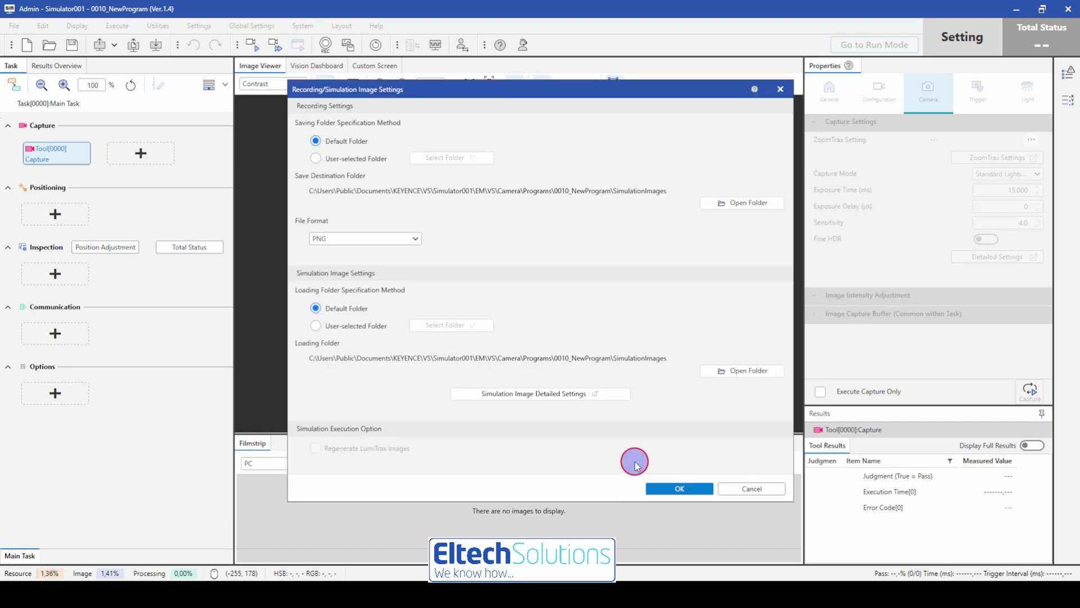
- Copy the eleven Bil JPG images (Bil_00 to Bil_14) into the SimulationImages loading folder
{"action": "left_click", "coordinate": [738, 372]}
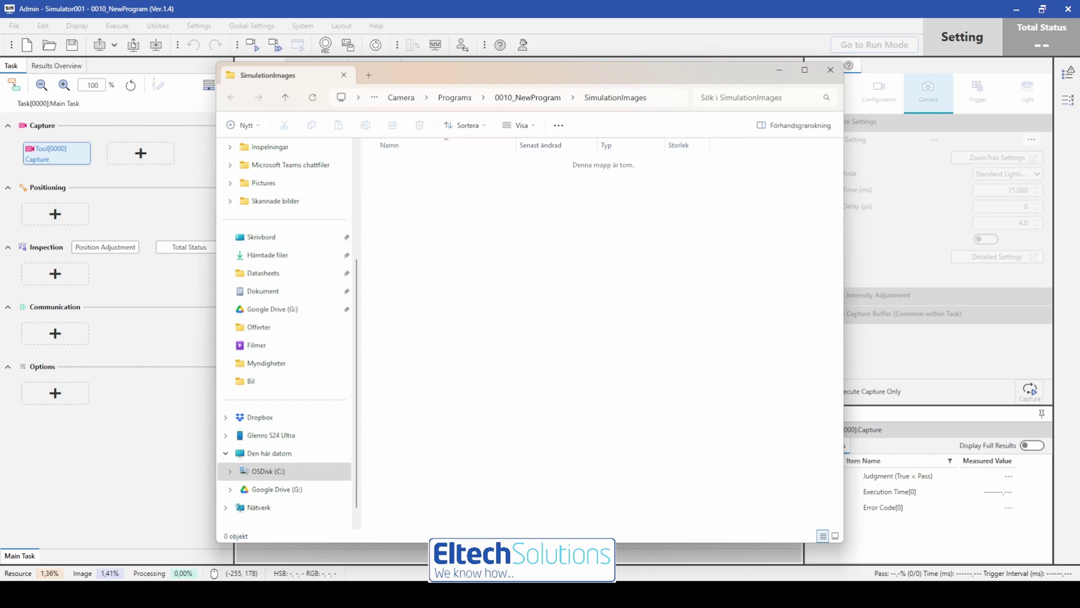
{"action": "left_click_drag", "start_coordinate": [513, 332], "coordinate": [527, 349]}
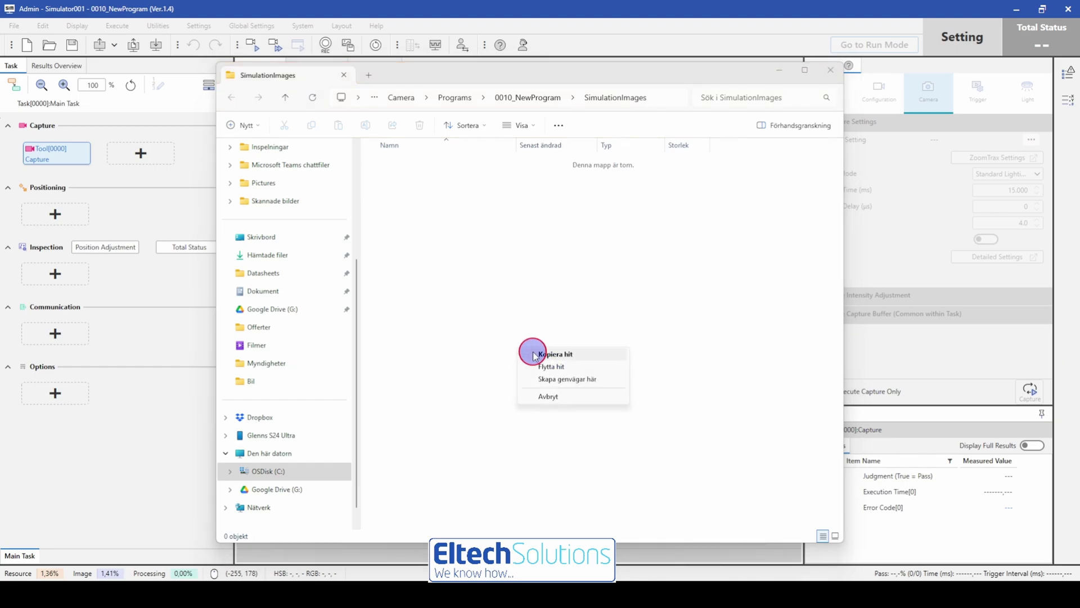
{"action": "left_click", "coordinate": [550, 355]}
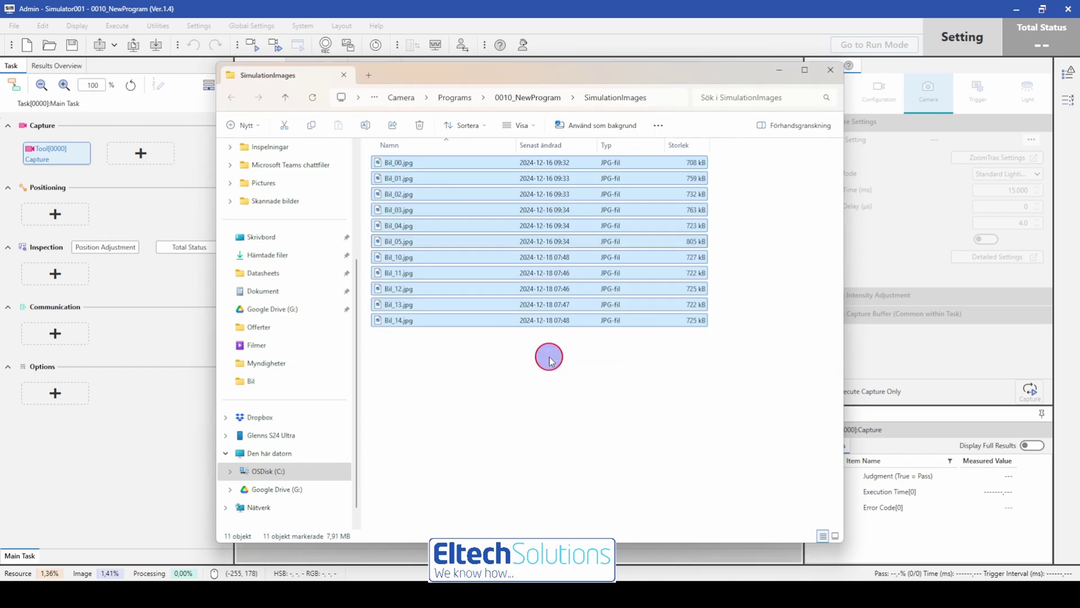
- Confirm the image settings, display the first of the 11 car images, and view the camera configuration
{"action": "left_click", "coordinate": [830, 70]}
{"action": "left_click", "coordinate": [706, 488]}
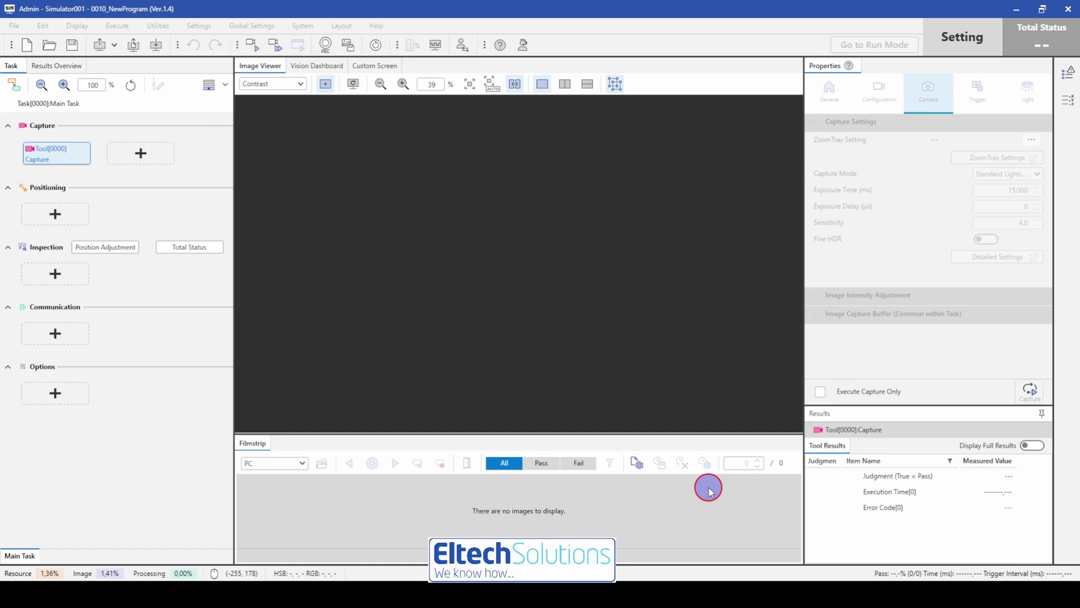
{"action": "left_click", "coordinate": [278, 518]}
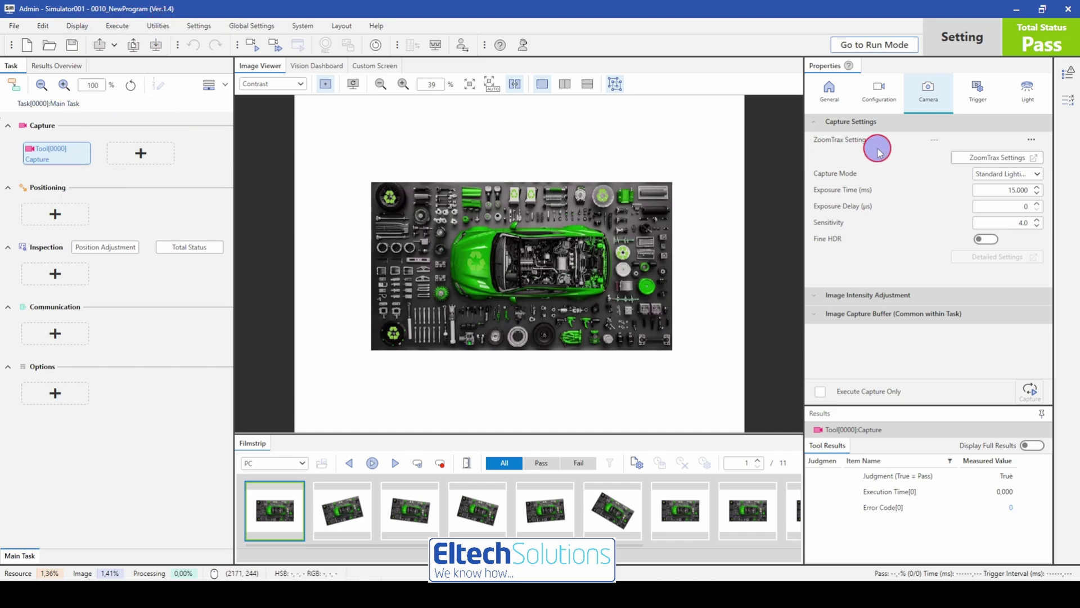
{"action": "left_click", "coordinate": [882, 97]}
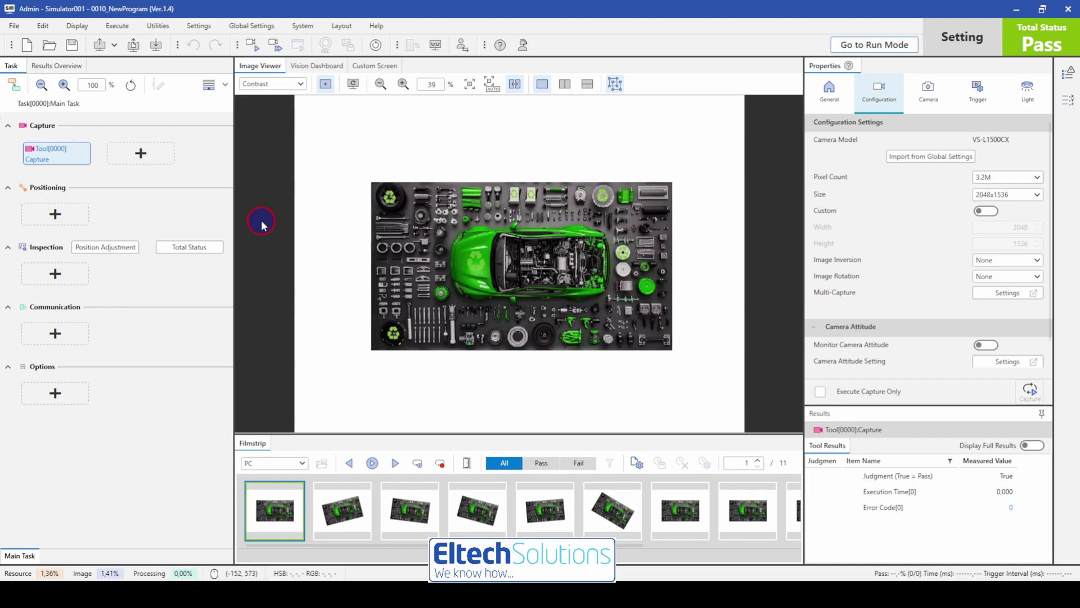
- Add a ShapeTrax3A positioning tool with its pattern region shrunk around the top-left corner parts
{"action": "left_click", "coordinate": [62, 218]}
{"action": "left_click", "coordinate": [575, 185]}
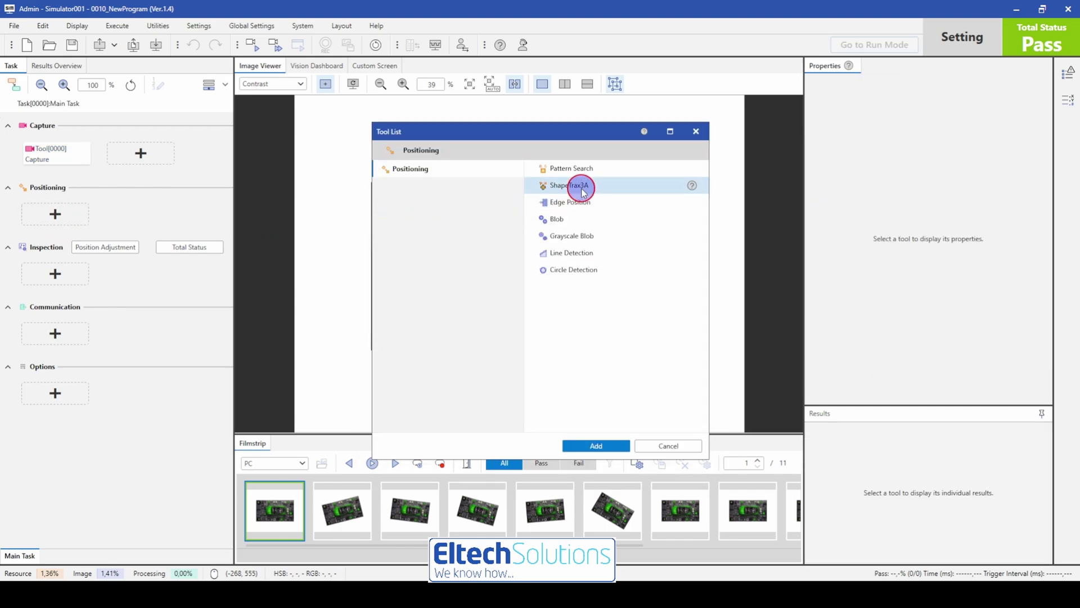
{"action": "left_click", "coordinate": [614, 446]}
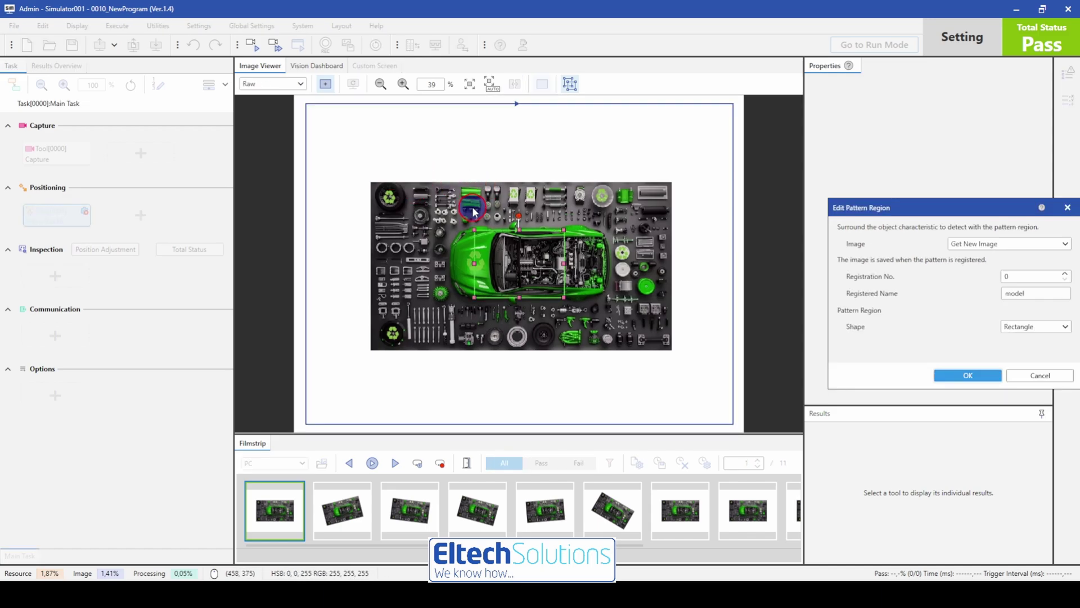
{"action": "left_click_drag", "start_coordinate": [505, 227], "coordinate": [393, 184]}
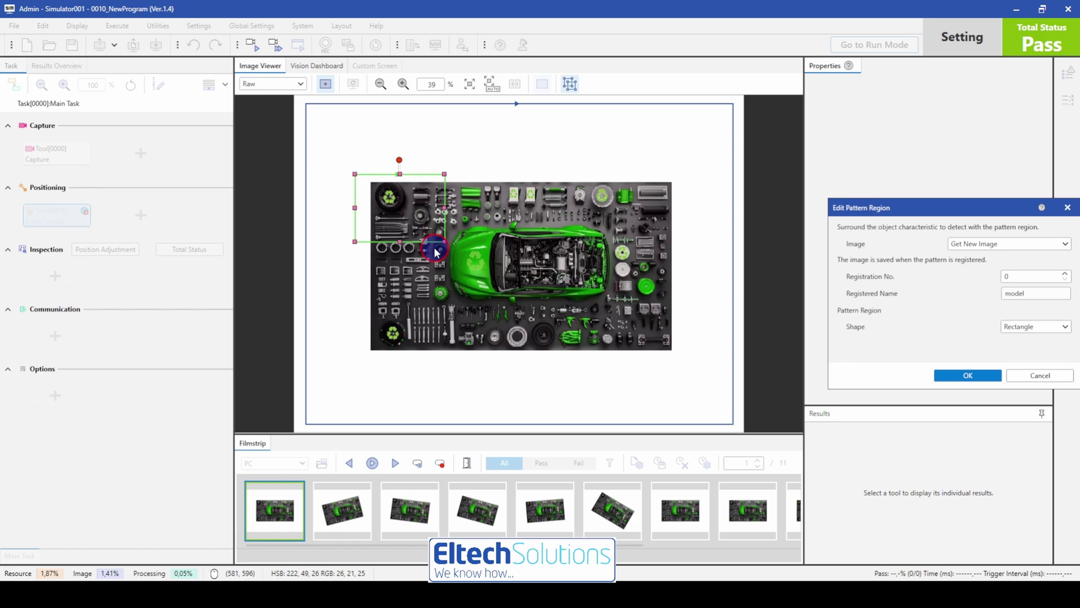
{"action": "left_click_drag", "start_coordinate": [446, 245], "coordinate": [438, 233]}
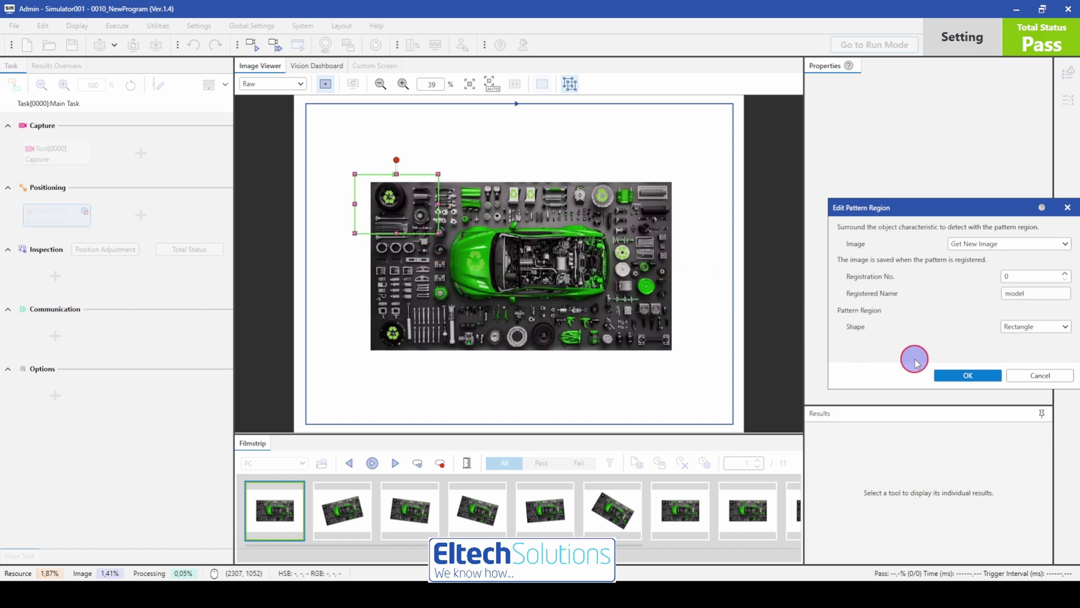
{"action": "left_click", "coordinate": [960, 376]}
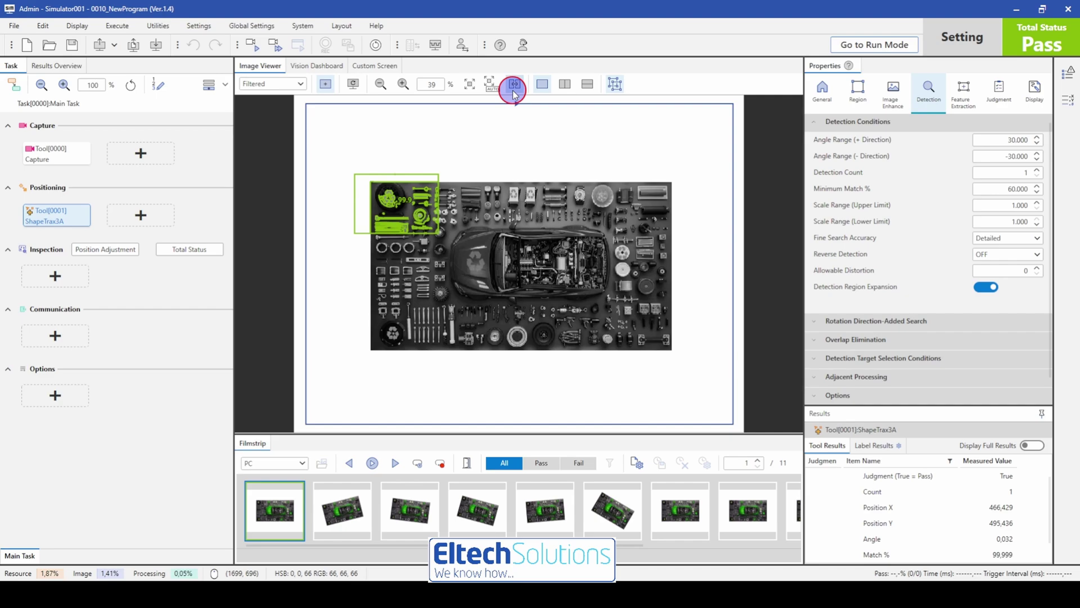
{"action": "left_click", "coordinate": [251, 45]}
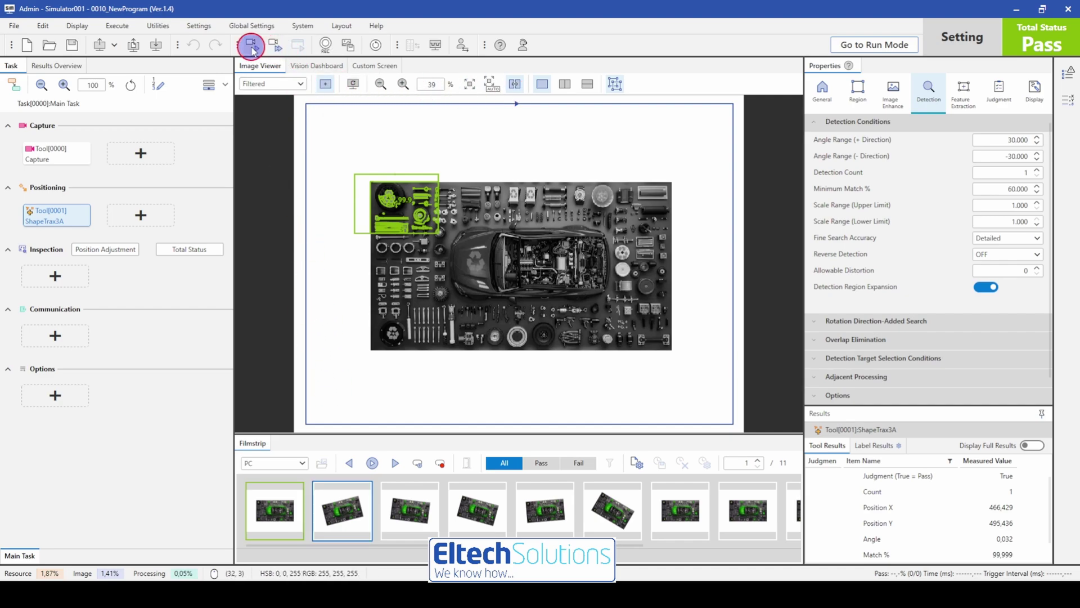
{"action": "left_click", "coordinate": [250, 45]}
{"action": "left_click", "coordinate": [251, 45]}
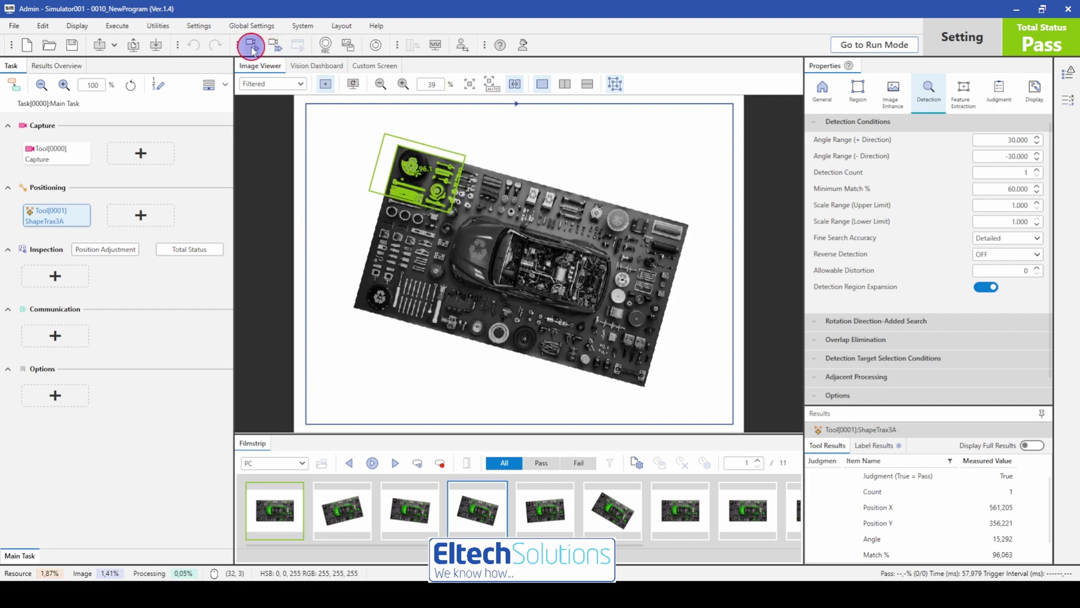
{"action": "left_click", "coordinate": [251, 45]}
{"action": "left_click", "coordinate": [251, 45]}
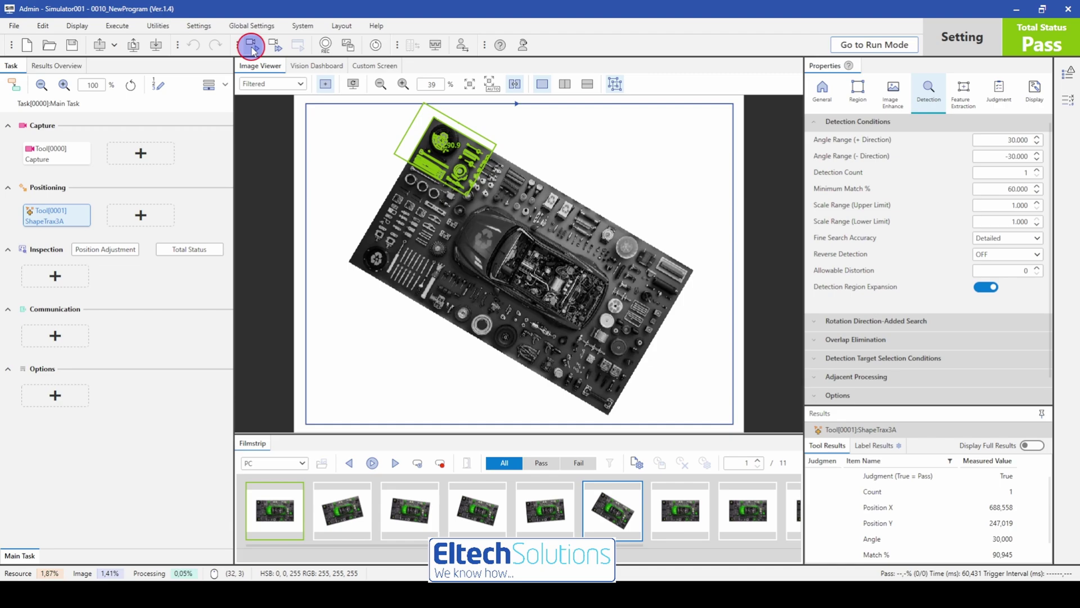
{"action": "left_click", "coordinate": [250, 45]}
{"action": "left_click", "coordinate": [251, 45]}
{"action": "left_click", "coordinate": [251, 45]}
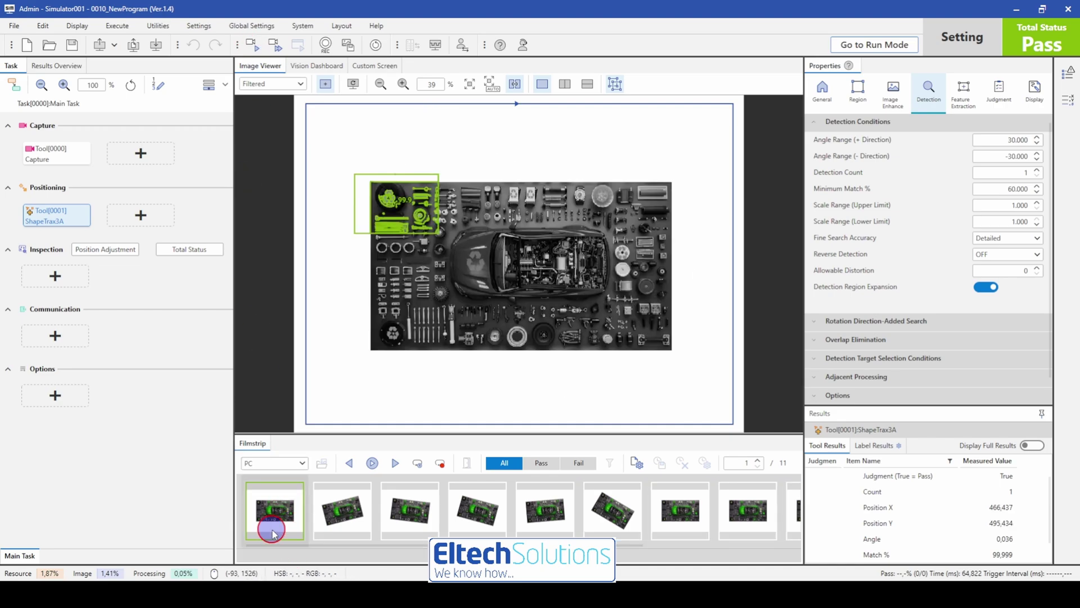
{"action": "left_click", "coordinate": [265, 506]}
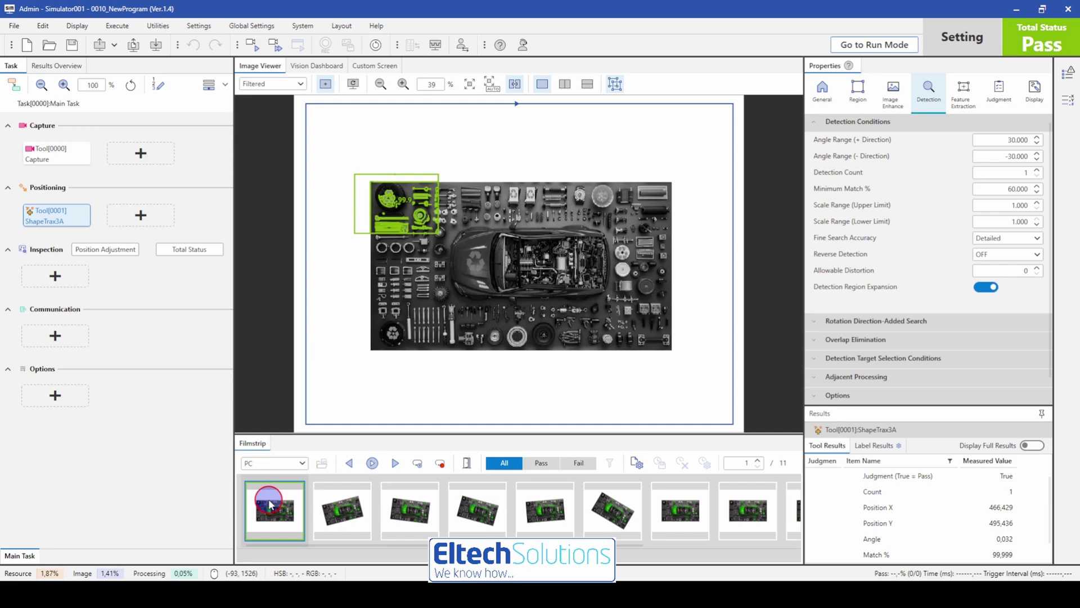
- Add an AI Detection tool from the AI list and stretch its inspection region over the full image
{"action": "left_click", "coordinate": [55, 276]}
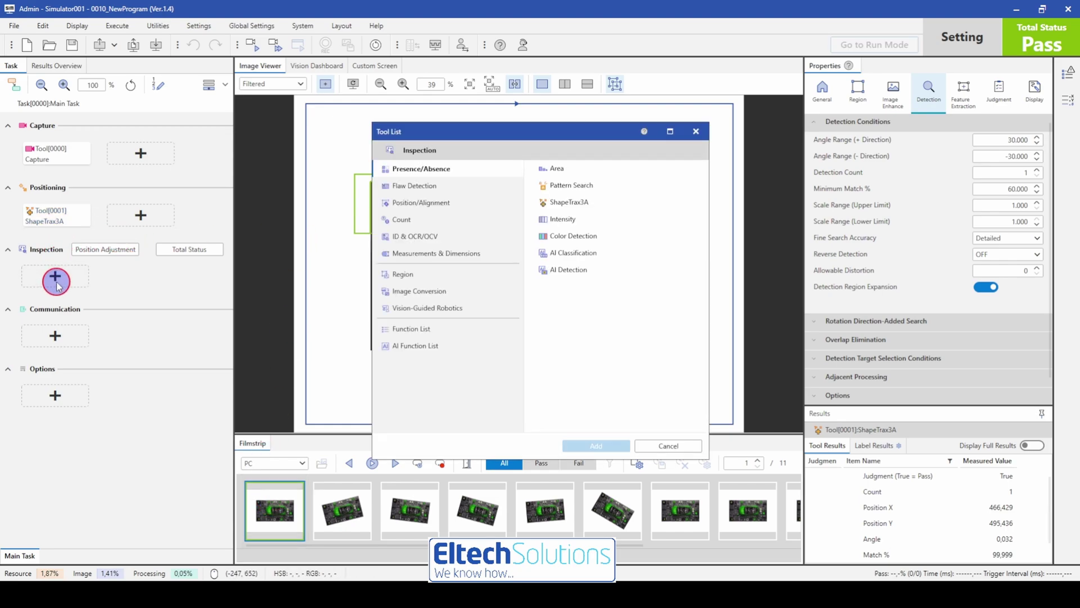
{"action": "left_click", "coordinate": [413, 348]}
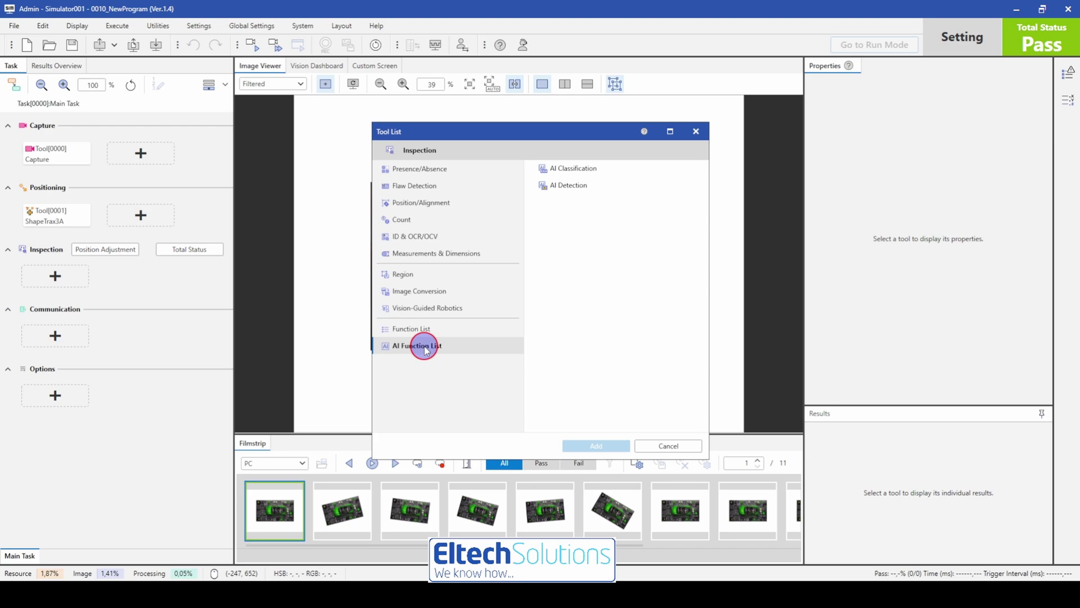
{"action": "left_click", "coordinate": [582, 186]}
{"action": "left_click", "coordinate": [611, 448]}
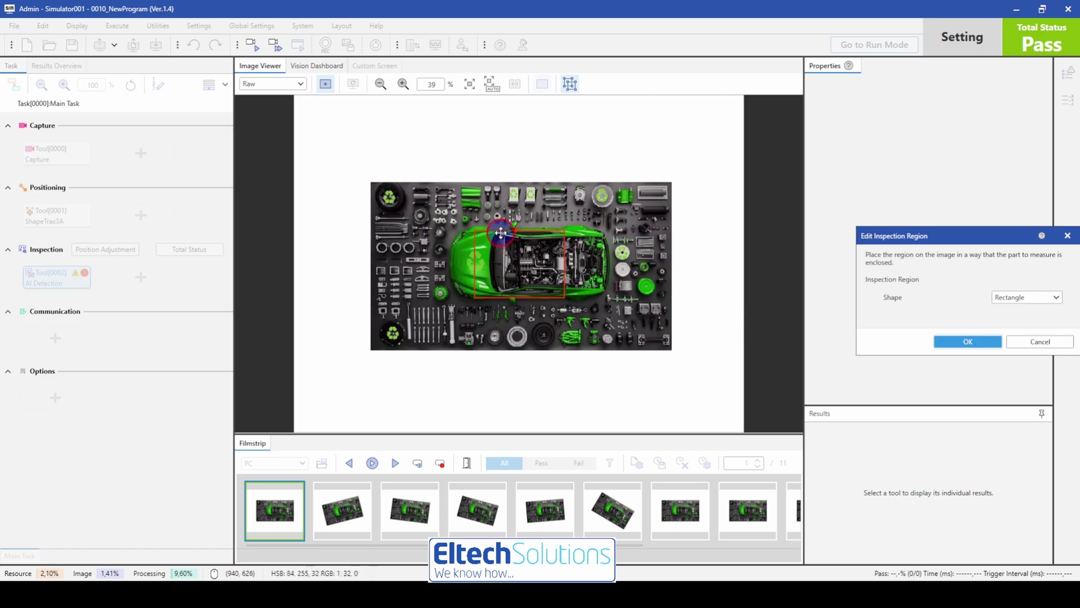
{"action": "left_click_drag", "start_coordinate": [502, 232], "coordinate": [397, 186]}
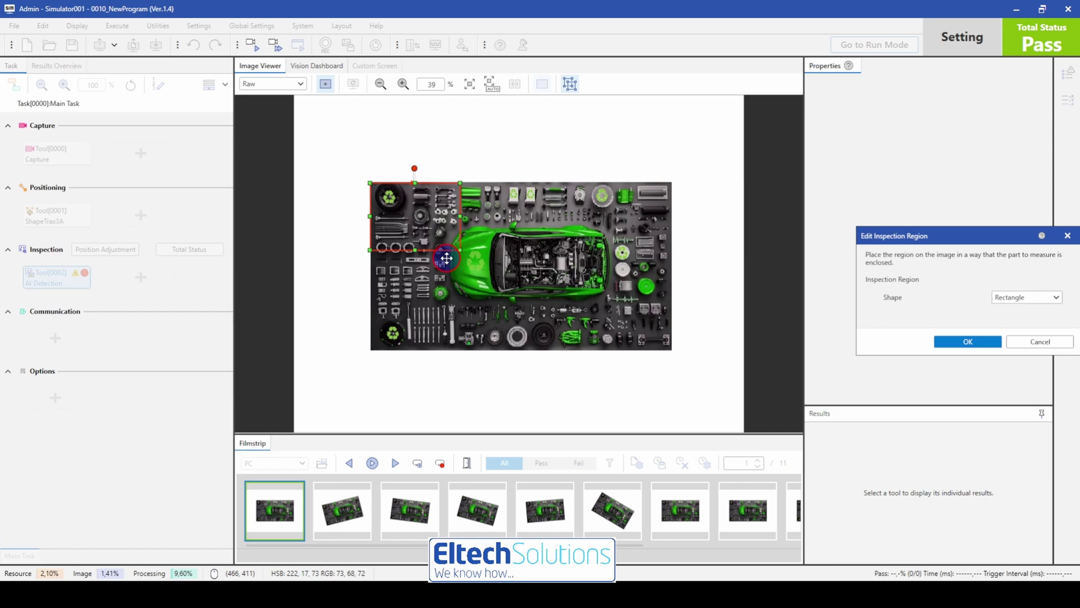
{"action": "left_click_drag", "start_coordinate": [460, 249], "coordinate": [670, 348]}
- Confirm the inspection region and begin capturing camera images, adding each as a good (Pass) sample
{"action": "left_click", "coordinate": [975, 343]}
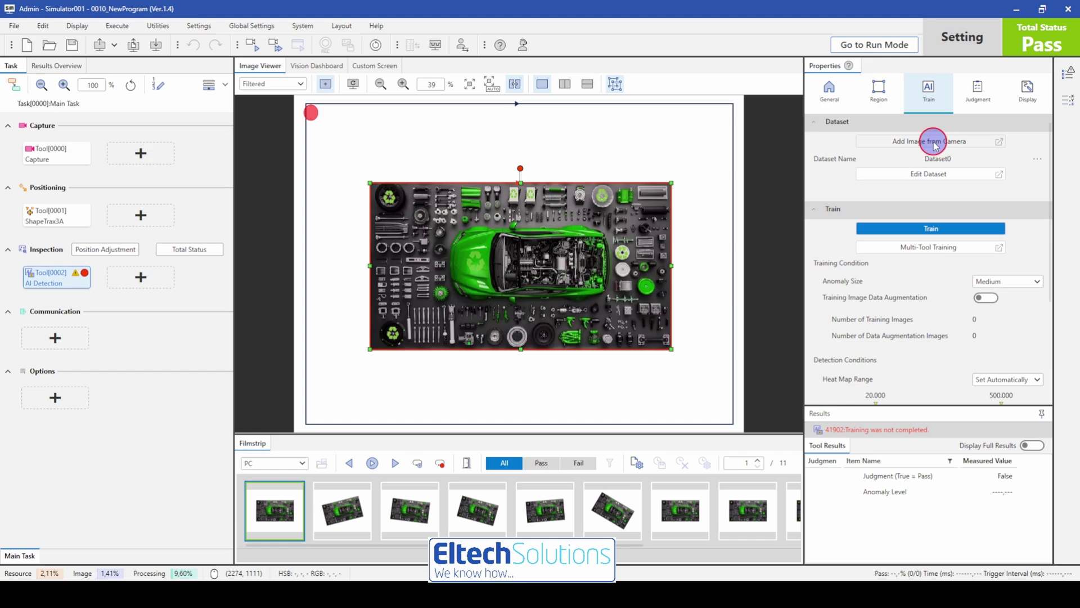
{"action": "left_click", "coordinate": [946, 145]}
{"action": "left_click", "coordinate": [884, 212]}
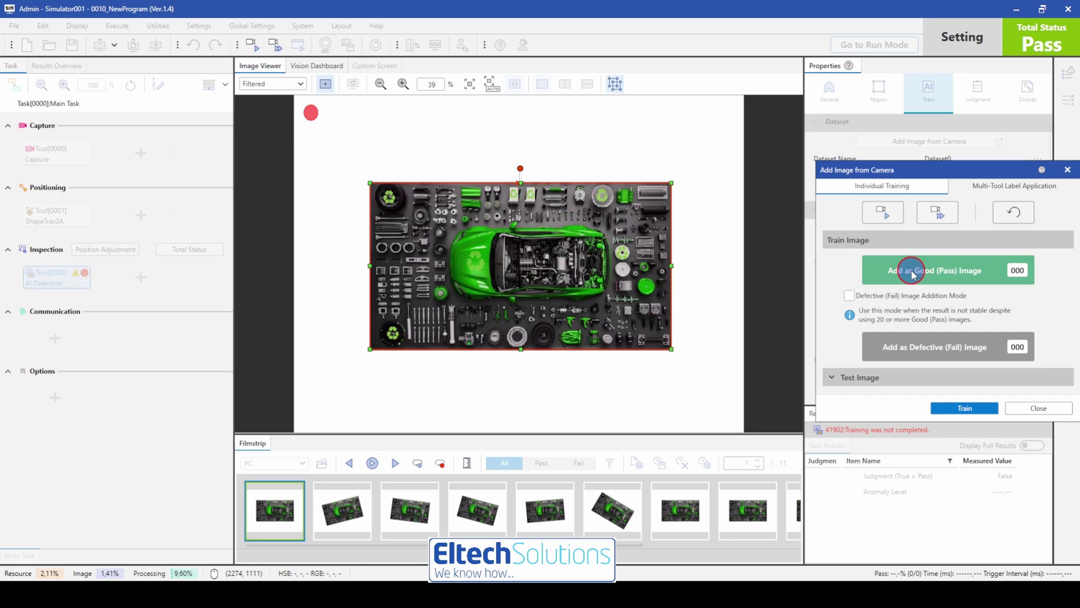
{"action": "left_click", "coordinate": [883, 212]}
{"action": "left_click", "coordinate": [956, 269]}
{"action": "left_click", "coordinate": [937, 272]}
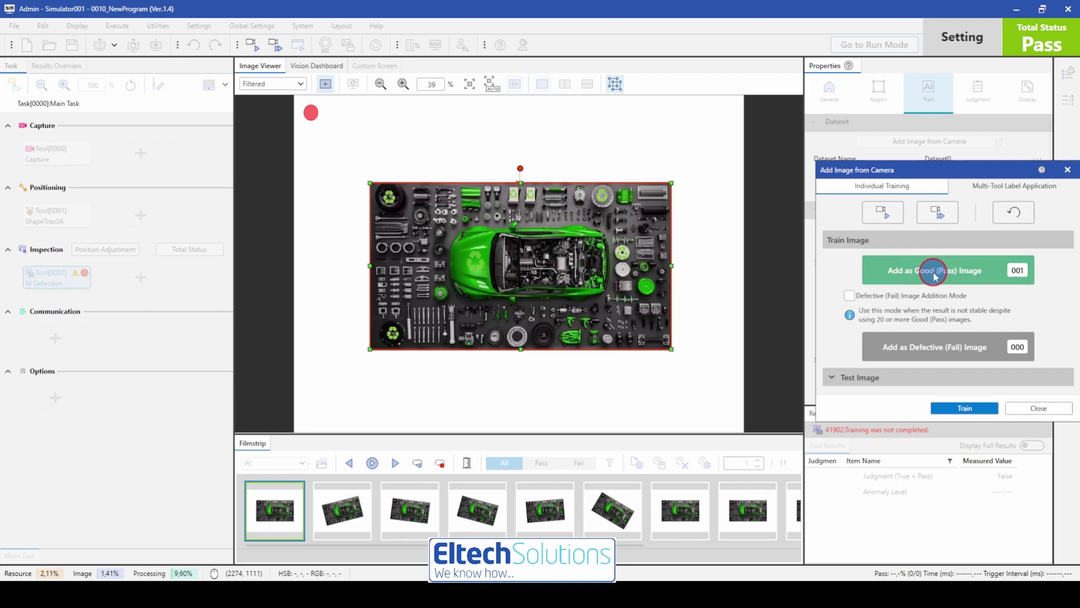
{"action": "left_click", "coordinate": [936, 275]}
{"action": "left_click", "coordinate": [886, 214]}
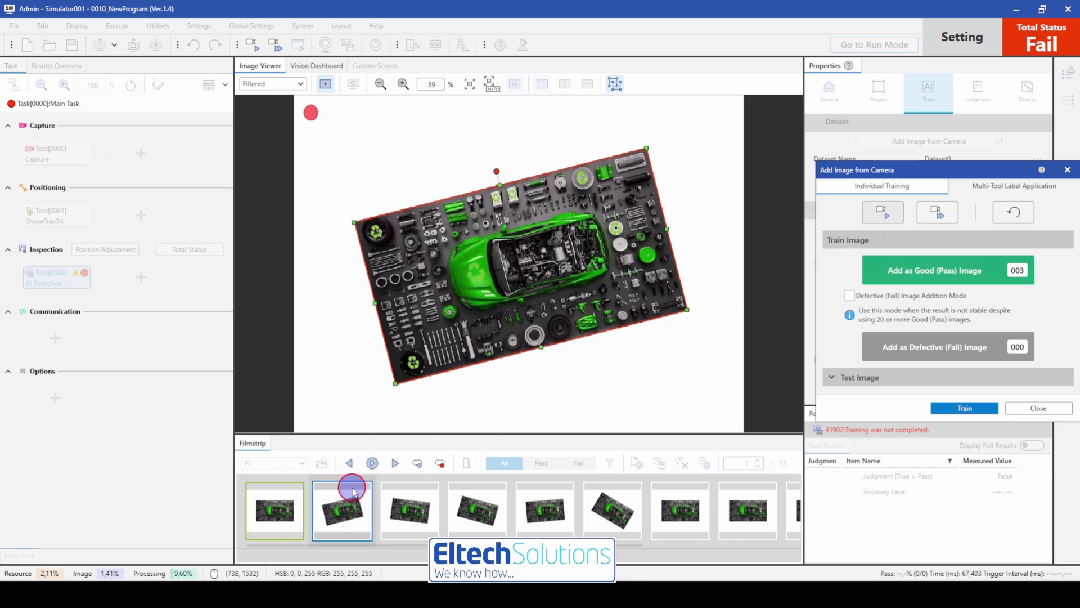
{"action": "left_click", "coordinate": [932, 276]}
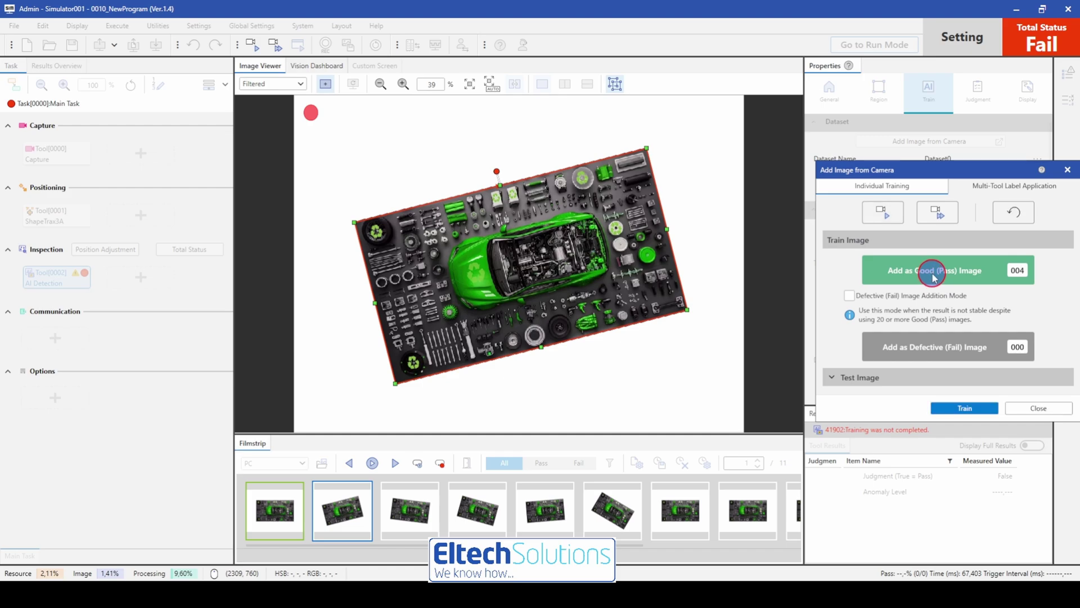
{"action": "left_click", "coordinate": [932, 274]}
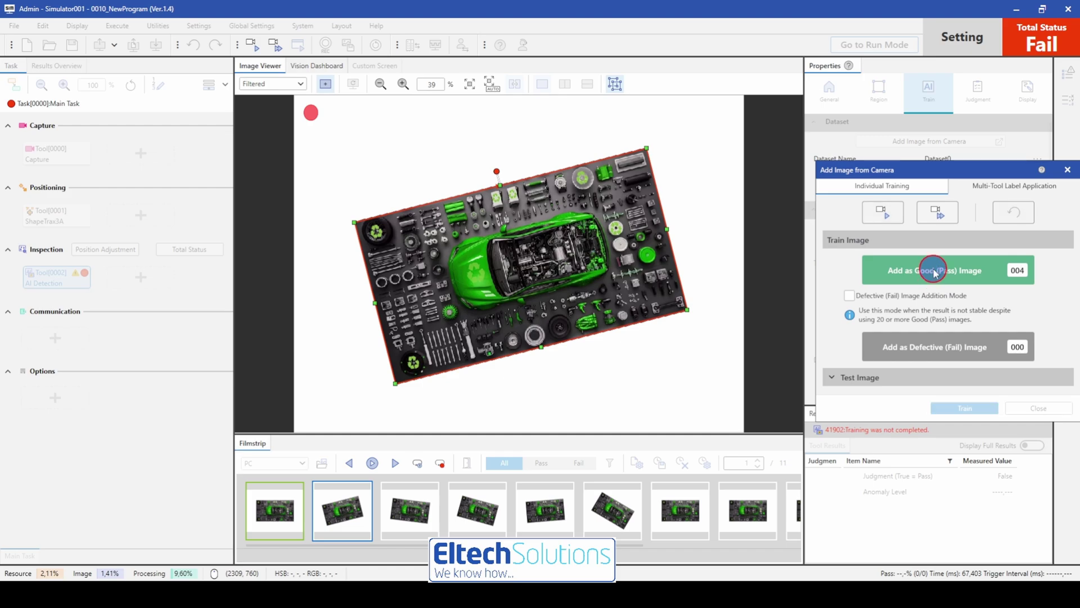
{"action": "left_click", "coordinate": [933, 274]}
{"action": "left_click", "coordinate": [882, 216]}
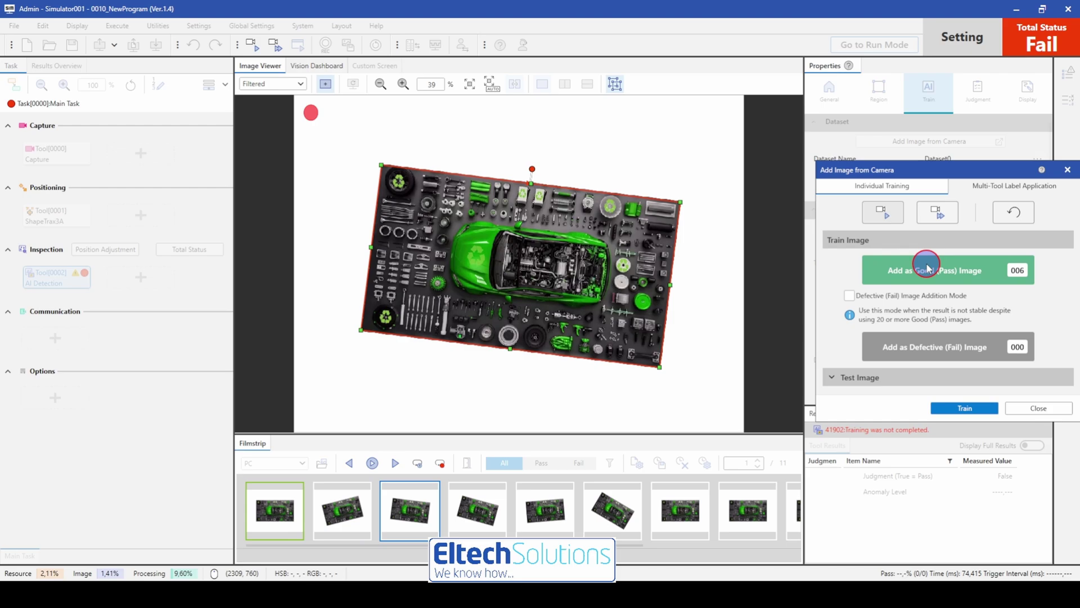
{"action": "left_click", "coordinate": [929, 267]}
{"action": "left_click", "coordinate": [929, 267]}
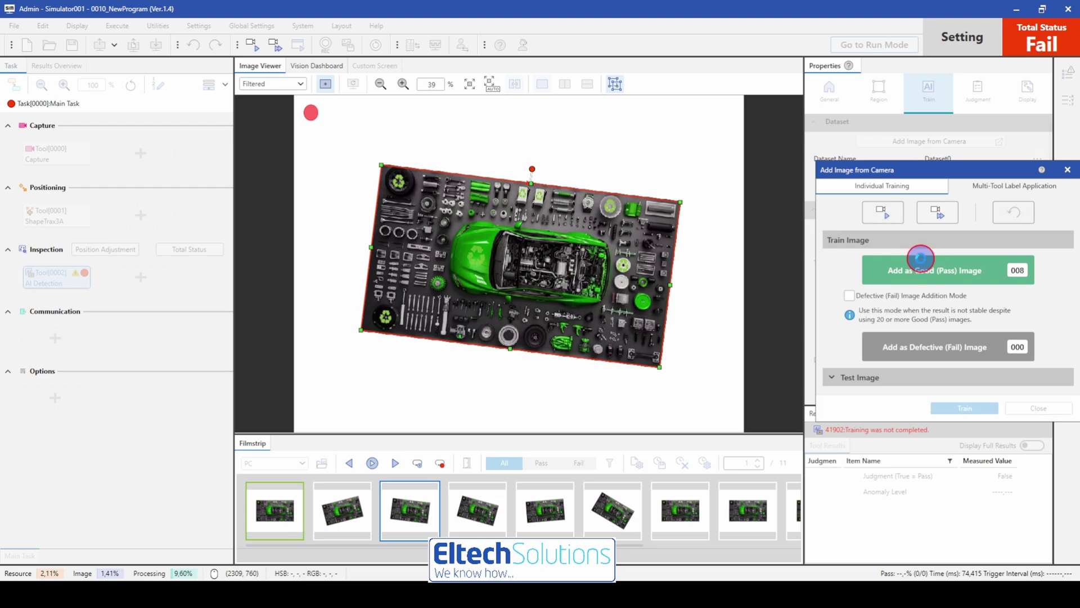
{"action": "left_click", "coordinate": [923, 271]}
{"action": "left_click", "coordinate": [889, 212]}
- Keep capturing and adding good samples until 19 images are collected, then train the AI Detection tool
{"action": "left_click", "coordinate": [936, 271]}
{"action": "left_click", "coordinate": [939, 272]}
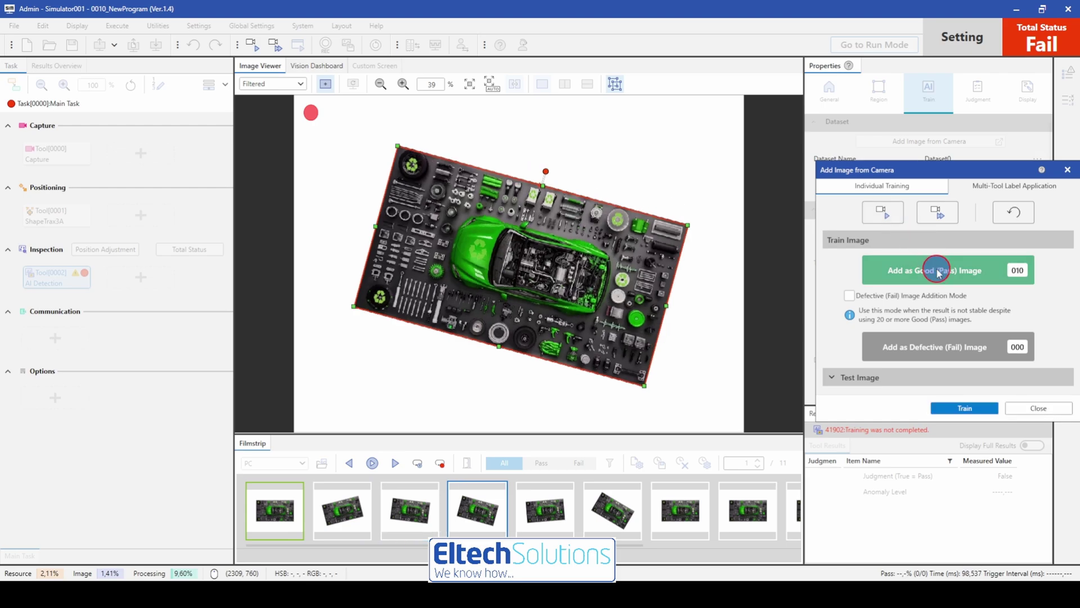
{"action": "left_click", "coordinate": [931, 270]}
{"action": "left_click", "coordinate": [895, 217]}
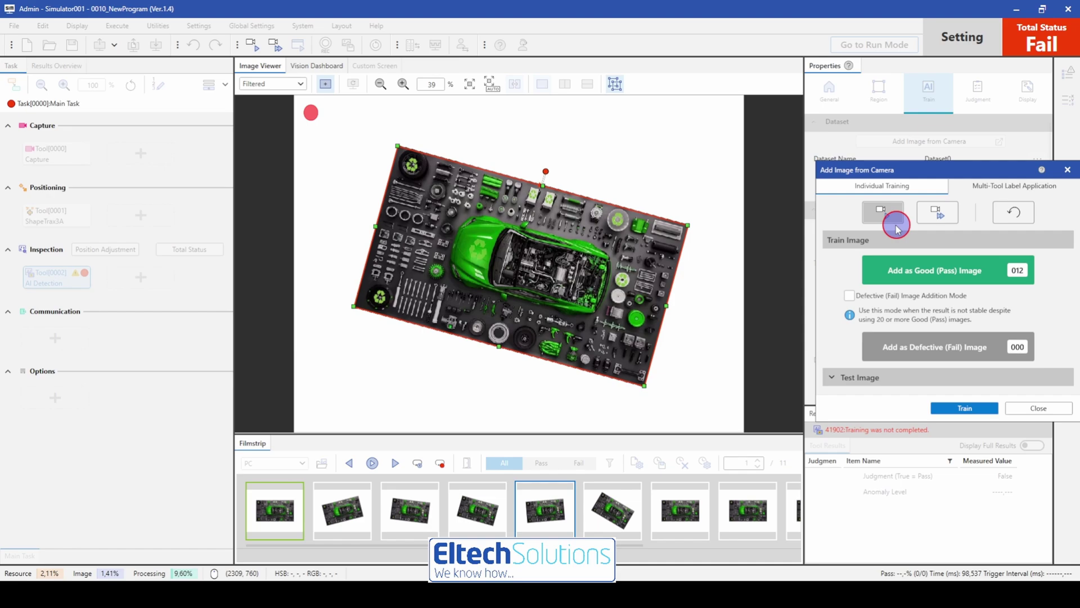
{"action": "left_click", "coordinate": [930, 273]}
{"action": "left_click", "coordinate": [928, 271]}
{"action": "left_click", "coordinate": [925, 269]}
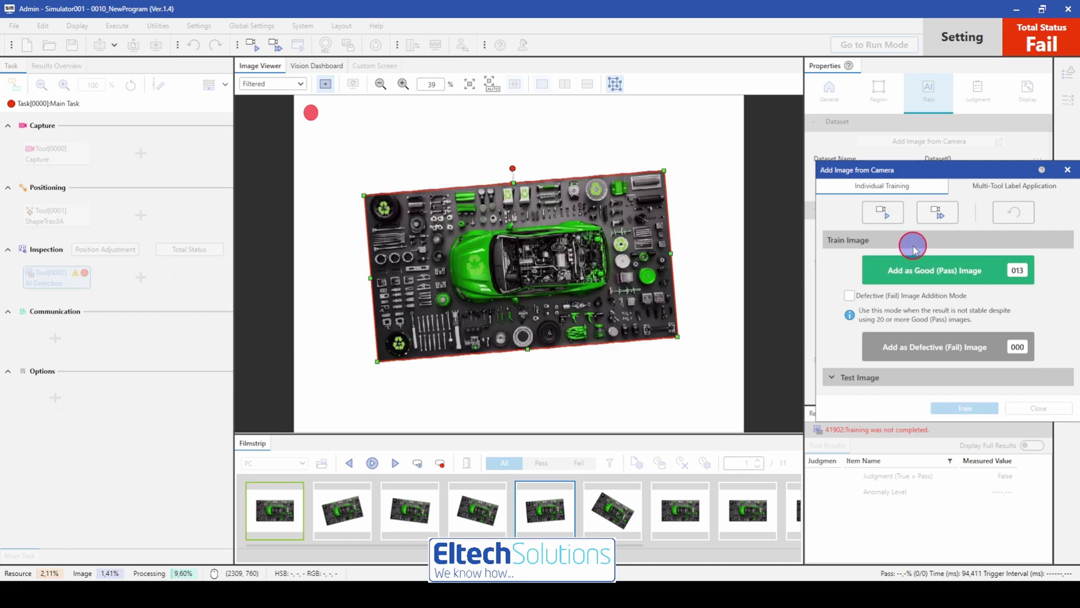
{"action": "left_click", "coordinate": [890, 213]}
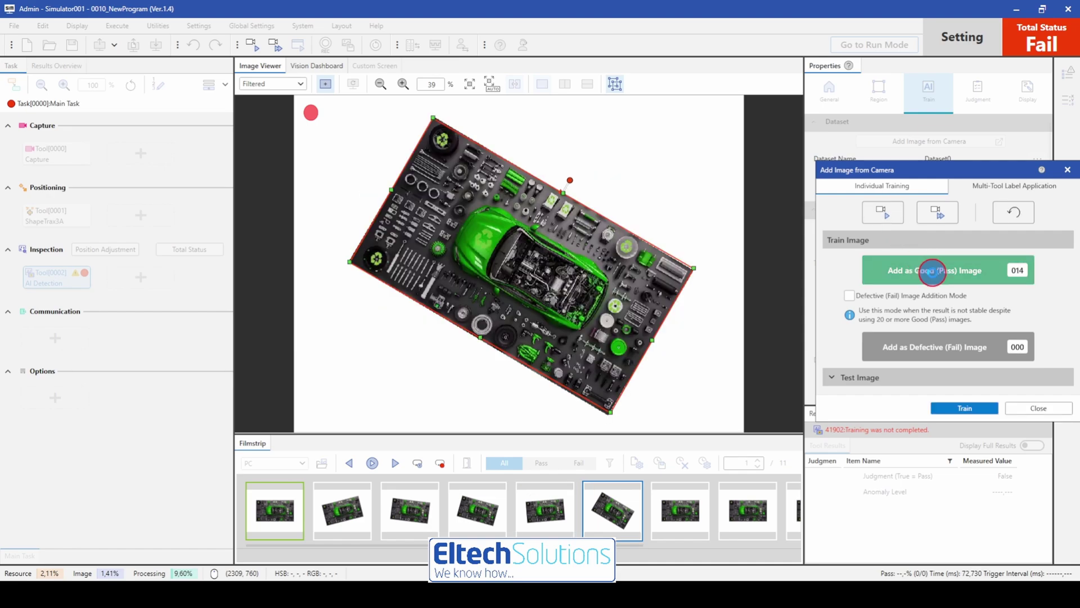
{"action": "left_click", "coordinate": [933, 272]}
{"action": "left_click", "coordinate": [933, 272]}
{"action": "left_click", "coordinate": [884, 212]}
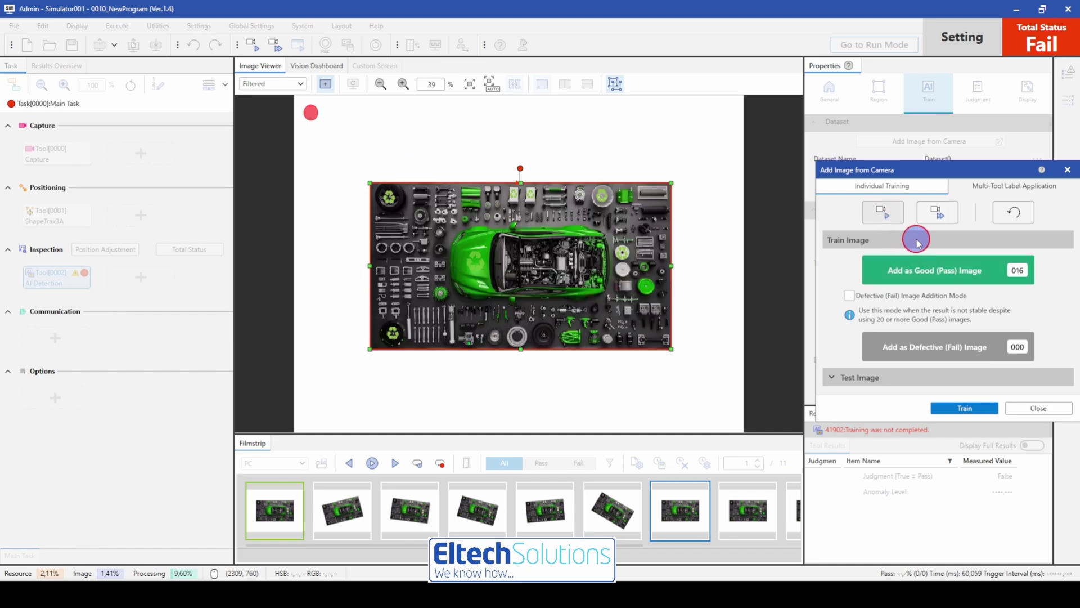
{"action": "left_click", "coordinate": [933, 273]}
{"action": "left_click", "coordinate": [932, 273]}
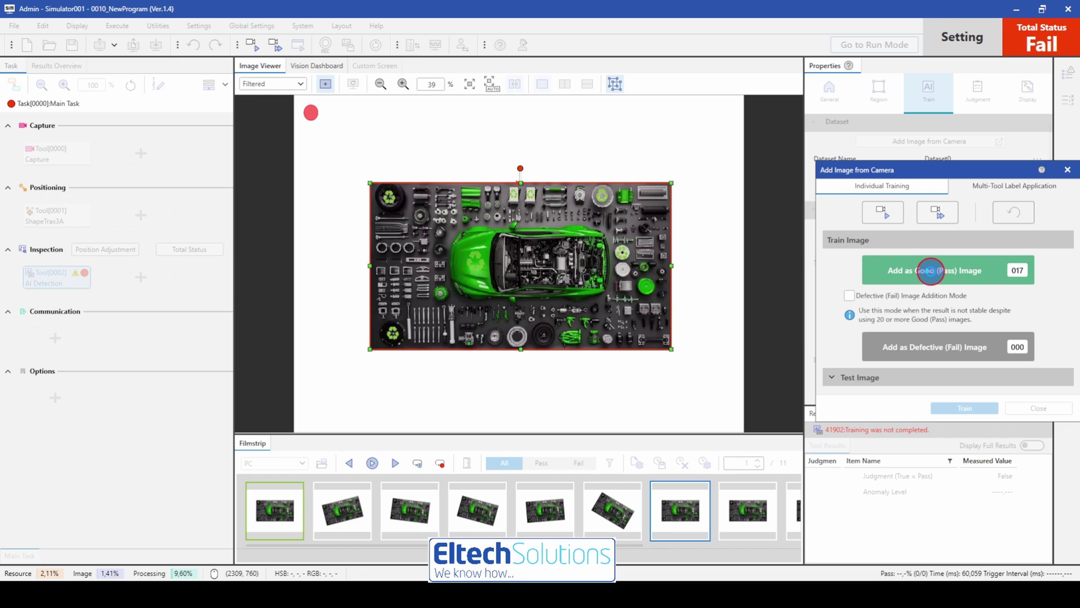
{"action": "left_click", "coordinate": [930, 273]}
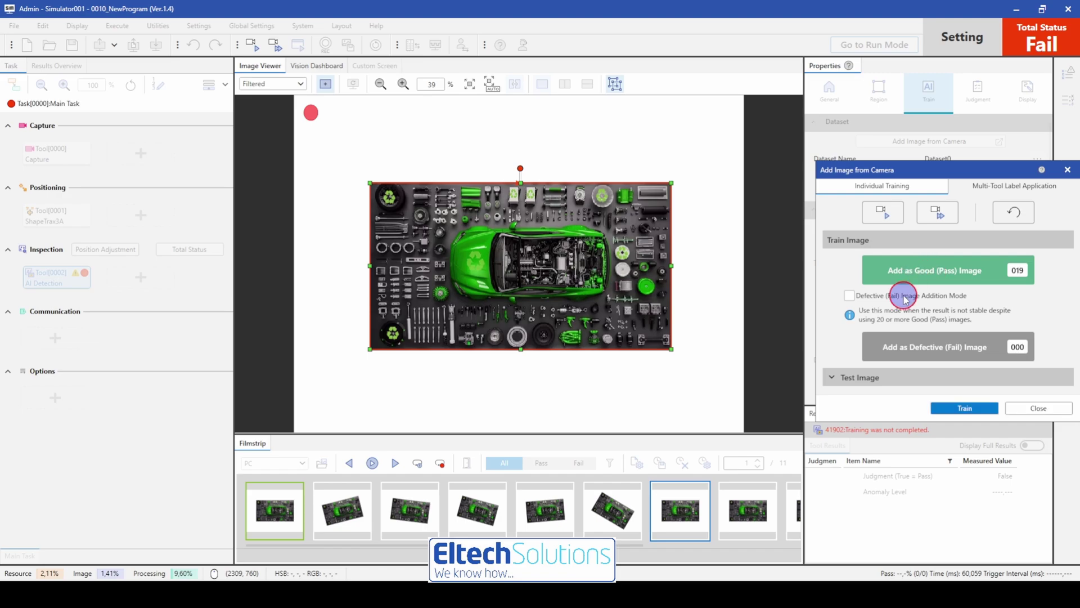
{"action": "left_click", "coordinate": [964, 409]}
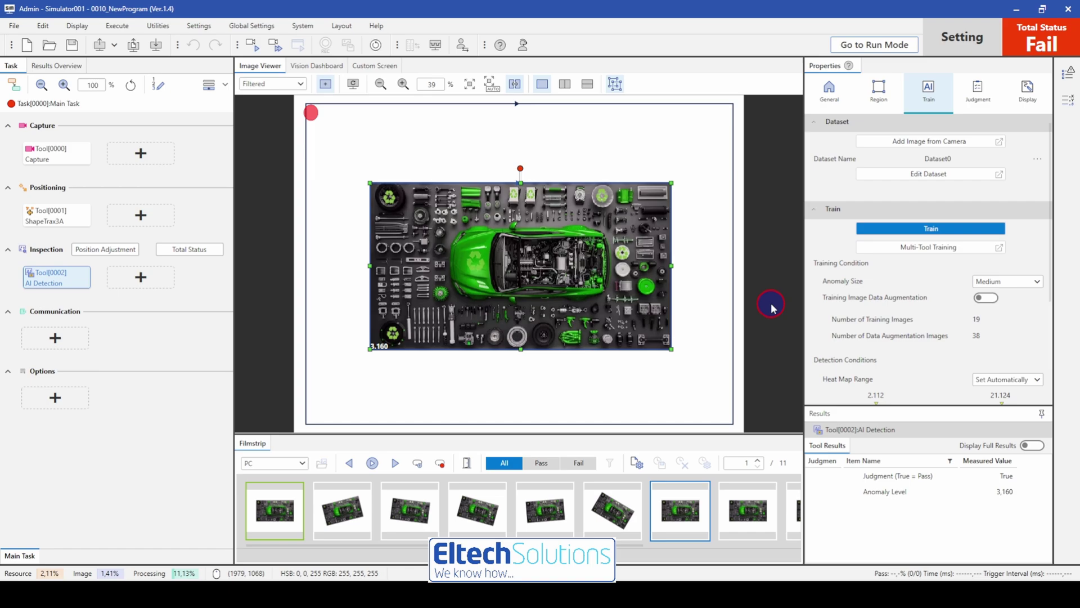
- Set the Heat Map Range to Value Specification with lower limit 15 and upper limit 40
{"action": "scroll", "coordinate": [985, 324], "scroll_direction": "down", "scroll_amount": 2}
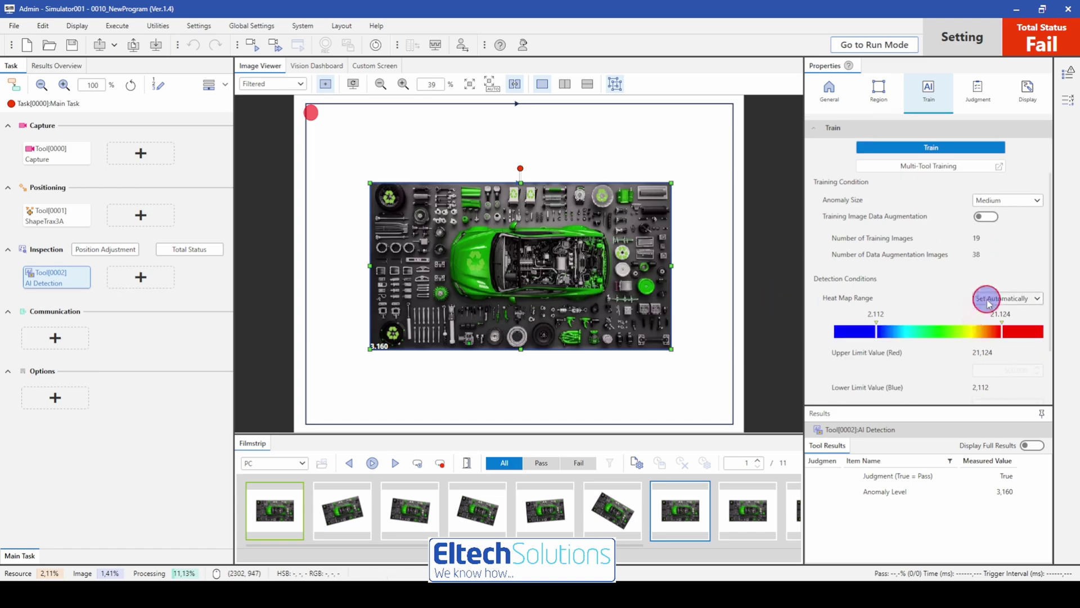
{"action": "left_click", "coordinate": [987, 299]}
{"action": "left_click", "coordinate": [991, 315]}
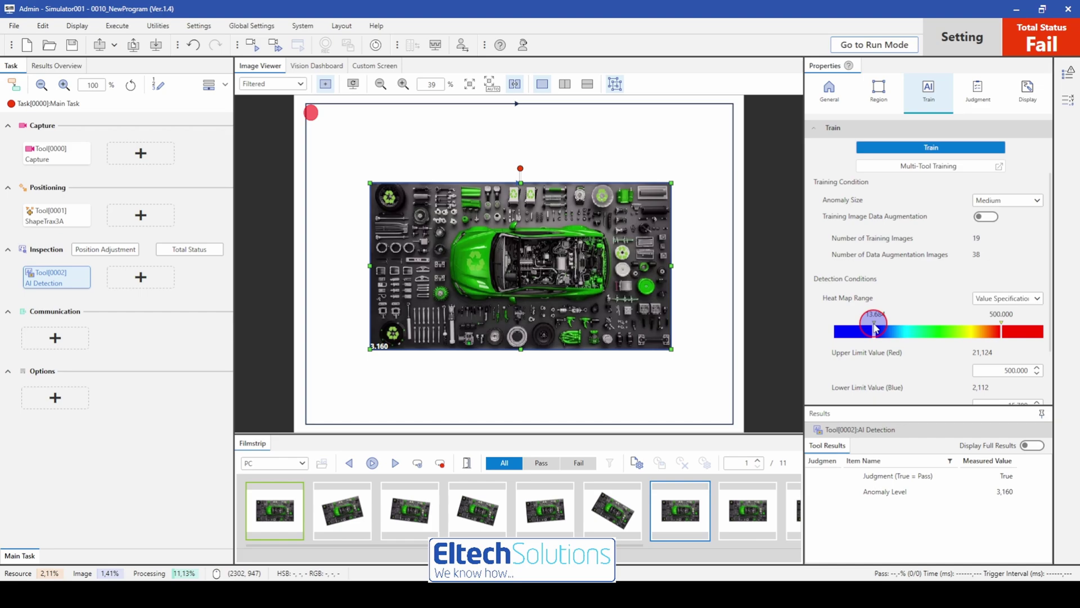
{"action": "scroll", "coordinate": [993, 376], "scroll_direction": "down", "scroll_amount": 1}
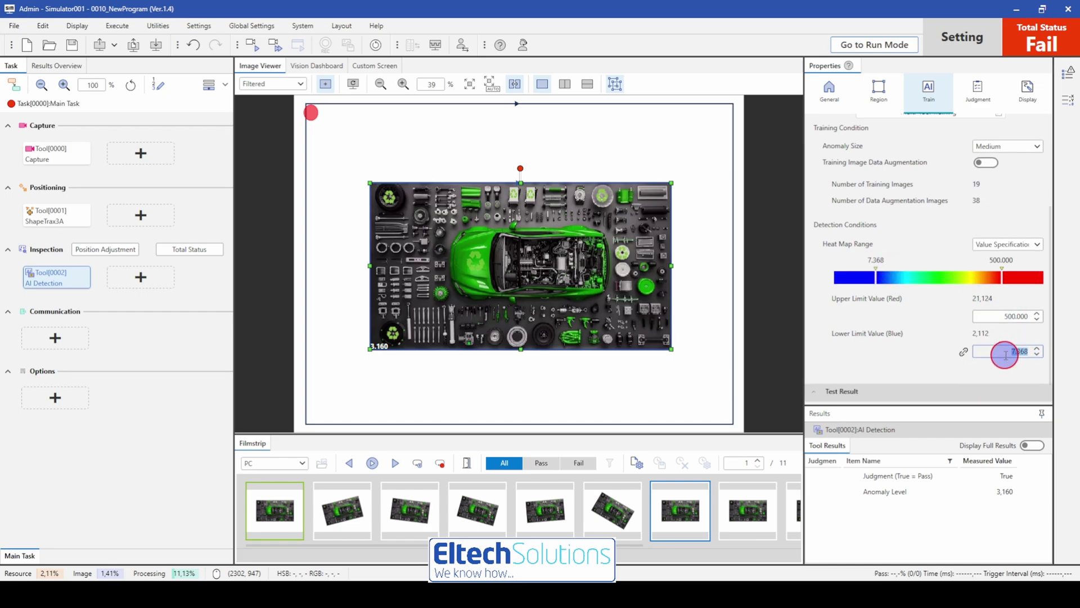
{"action": "left_click", "coordinate": [1002, 316]}
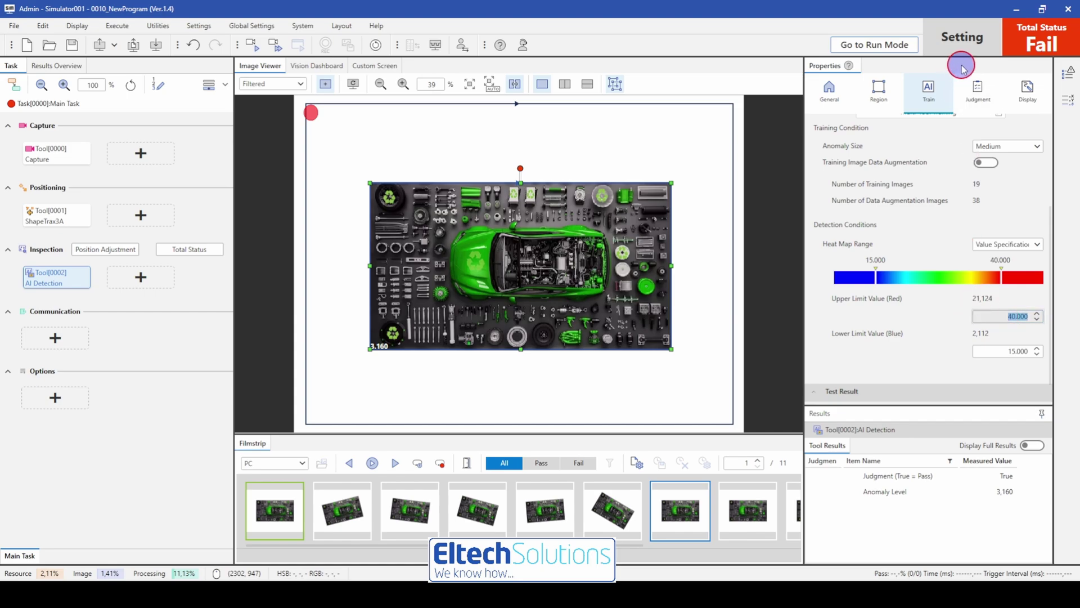
- Enable the anomaly level Upper Limit on the Judgment tab at 15.000
{"action": "left_click", "coordinate": [980, 104]}
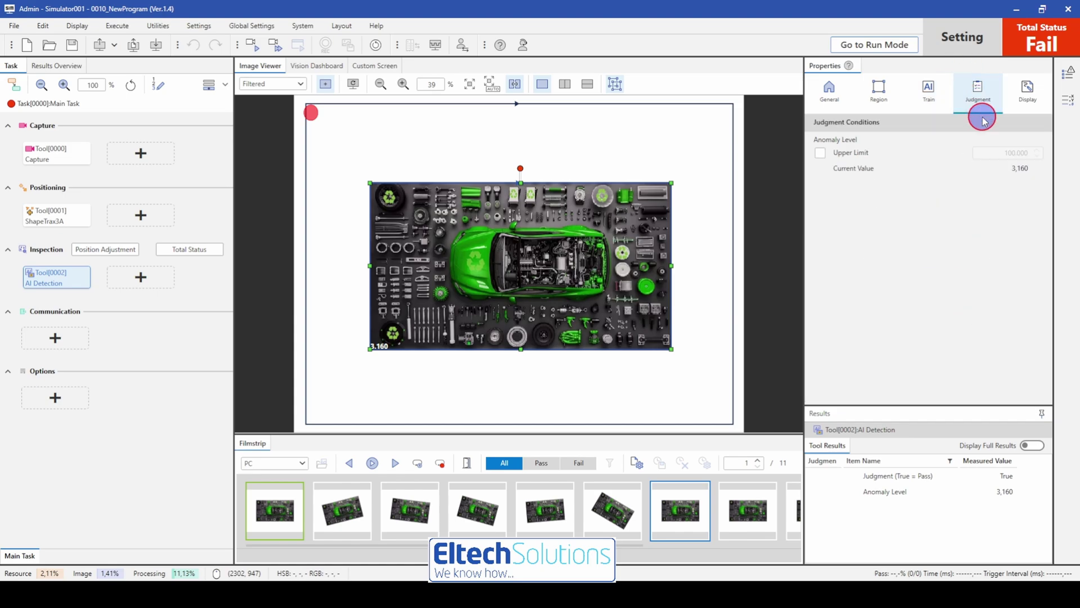
{"action": "left_click", "coordinate": [820, 153]}
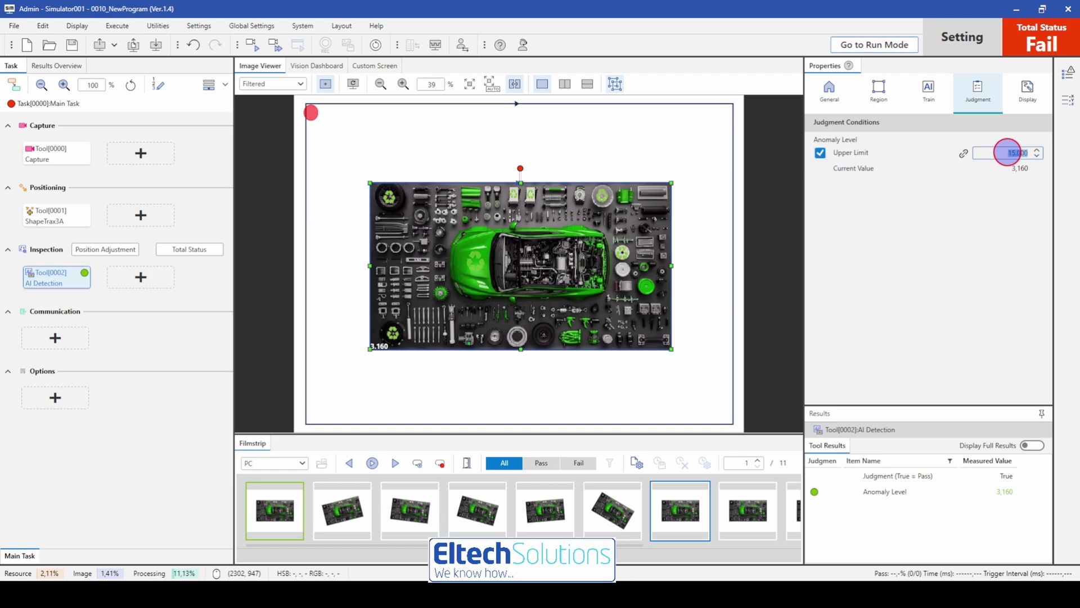
{"action": "left_click", "coordinate": [1021, 37]}
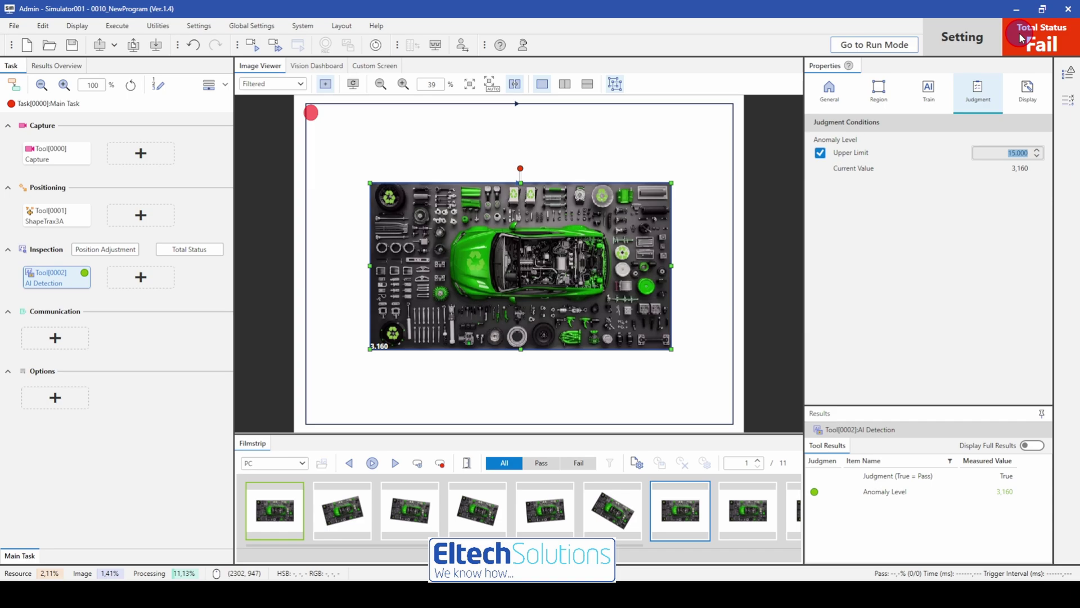
- Show the first image with the Contrast heat-map overlay in the viewer
{"action": "left_click", "coordinate": [279, 508]}
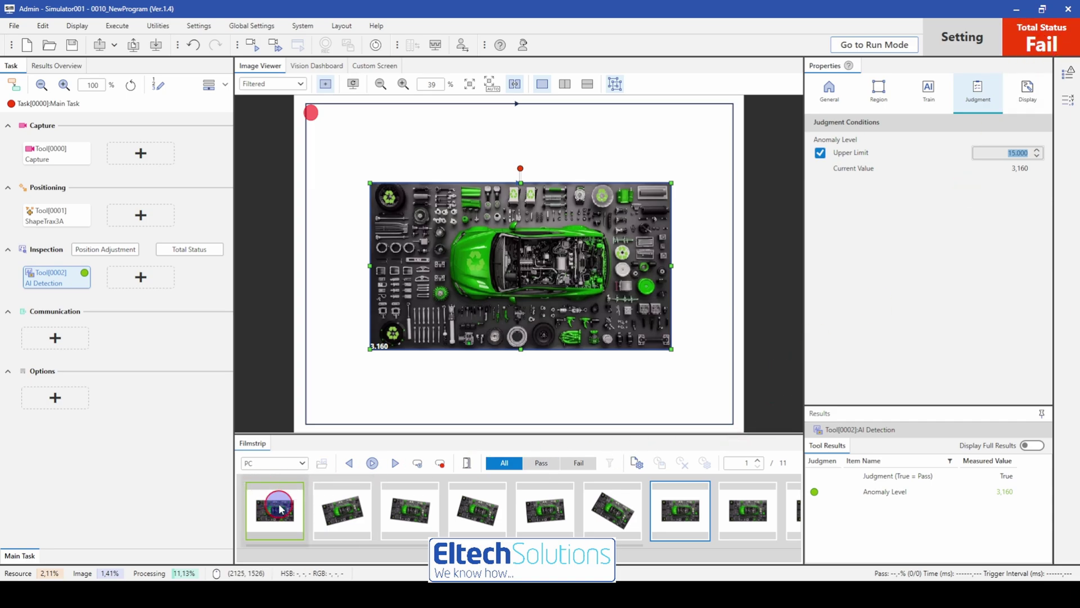
{"action": "left_click", "coordinate": [261, 83]}
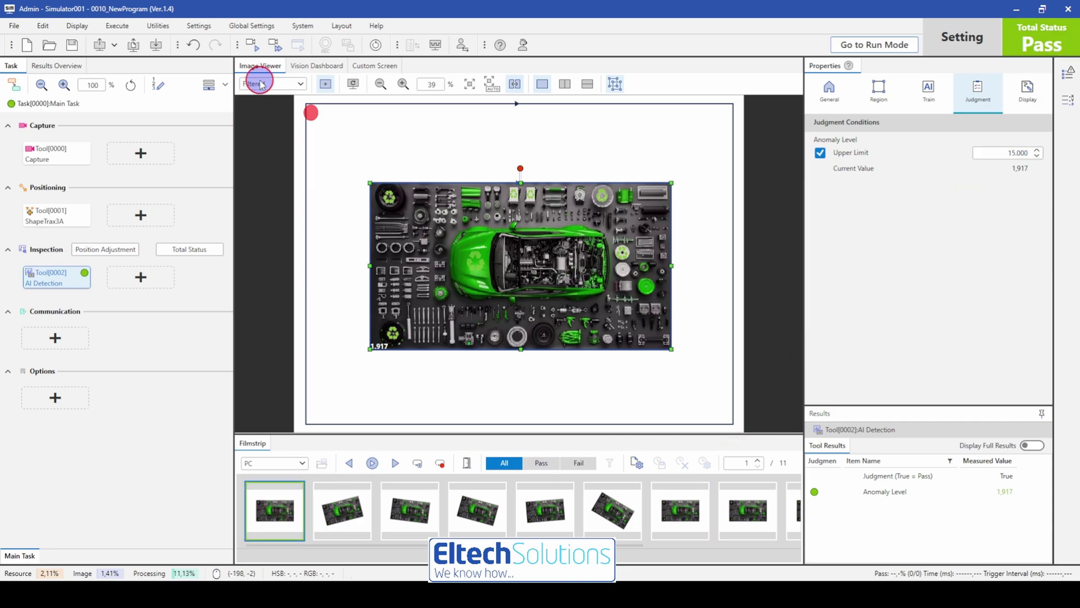
{"action": "left_click", "coordinate": [266, 123]}
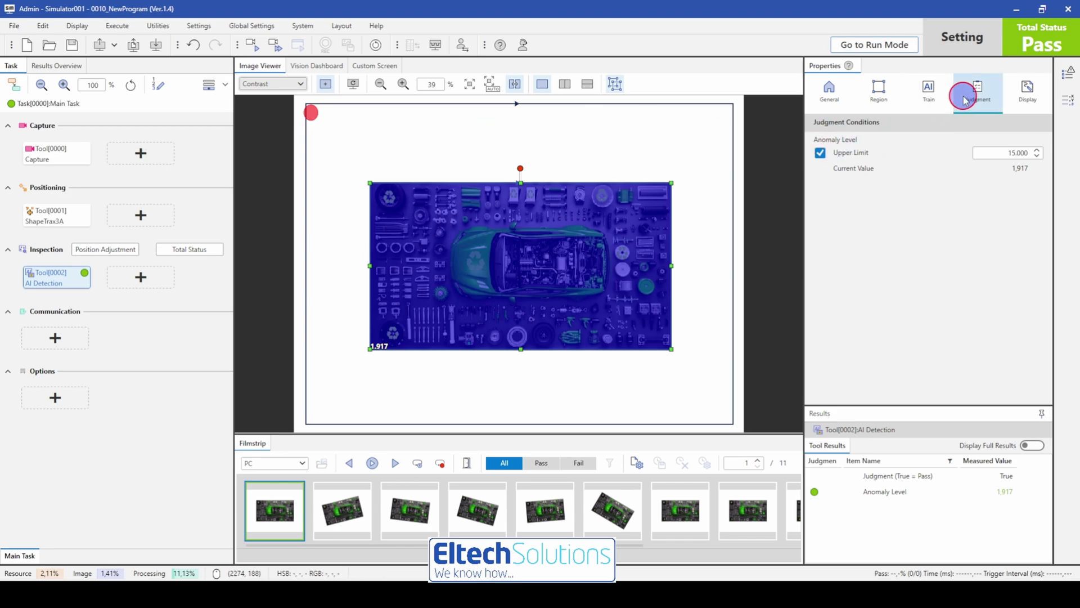
- Return to the Train tab and run the inspection continuously across all images
{"action": "left_click", "coordinate": [937, 94]}
{"action": "scroll", "coordinate": [985, 355], "scroll_direction": "down", "scroll_amount": 3}
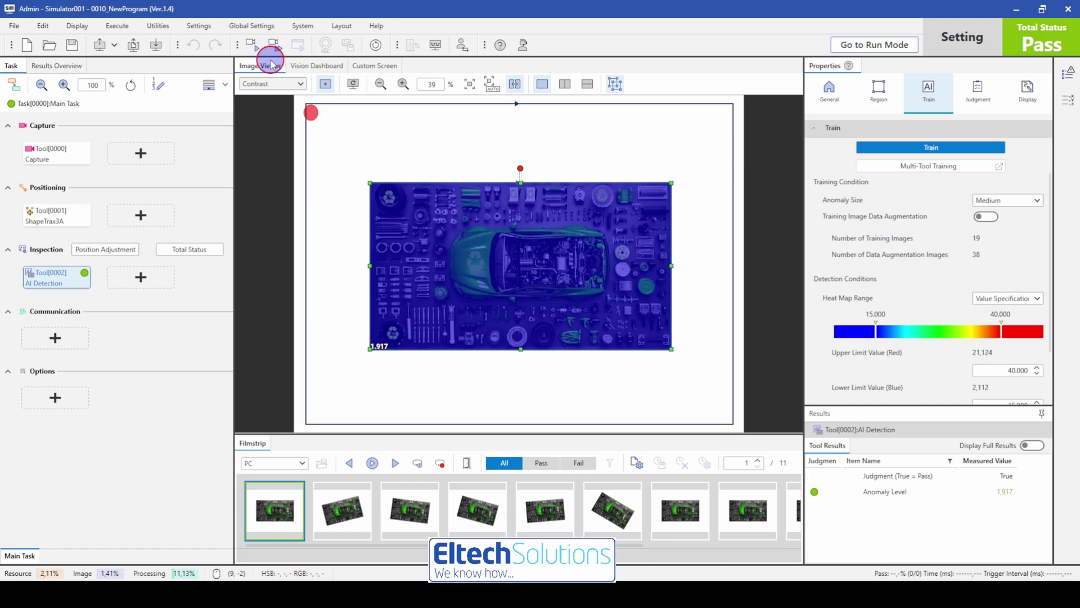
{"action": "left_click", "coordinate": [252, 45]}
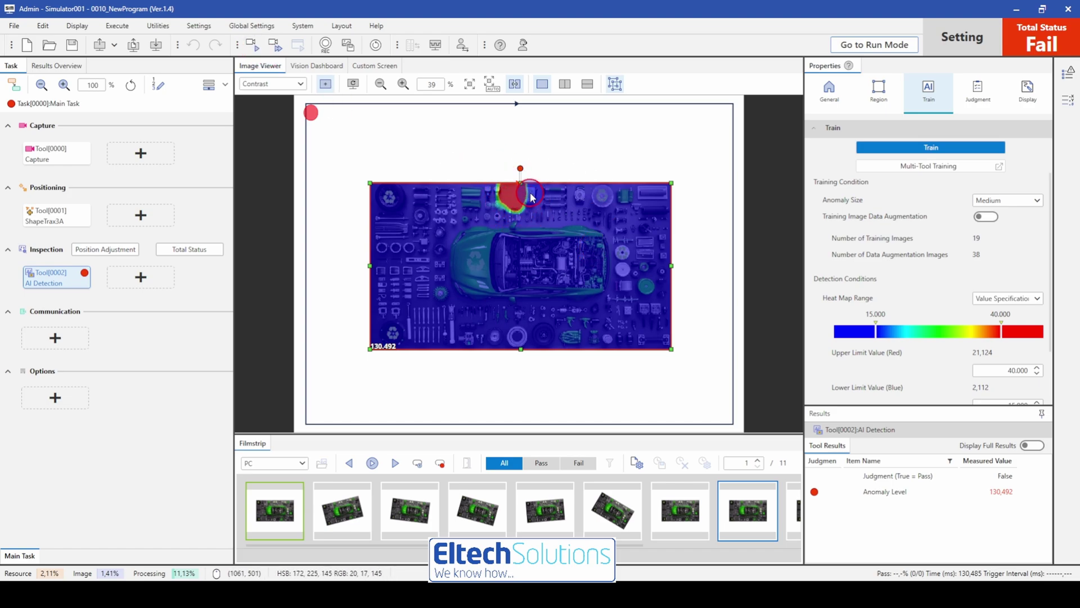
- Compare image 7's good result with image 8's zoomed-in defect hotspot, then fit the view
{"action": "left_click", "coordinate": [689, 512]}
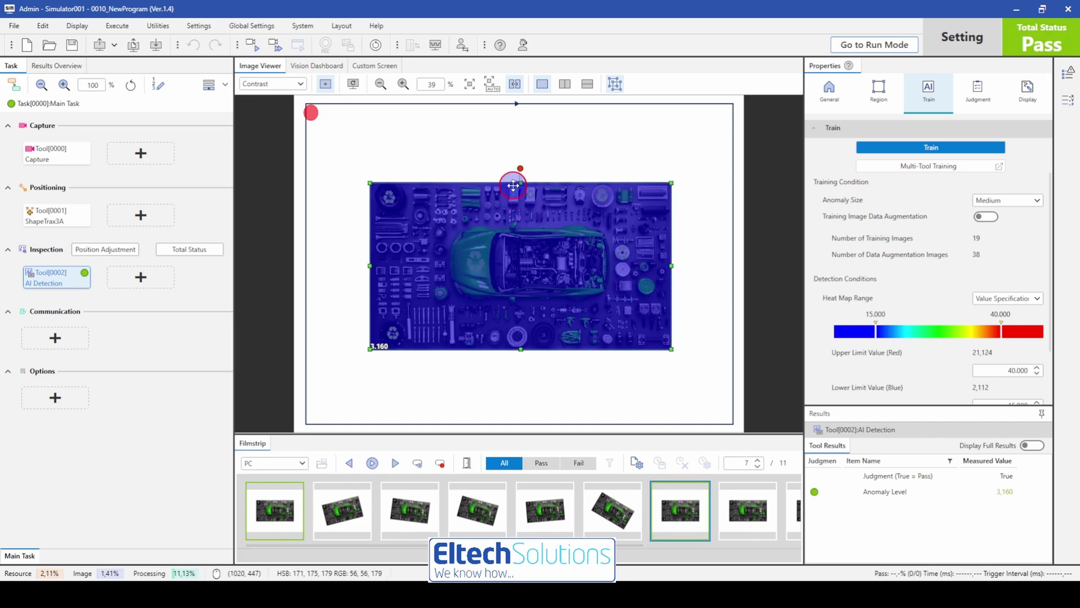
{"action": "scroll", "coordinate": [514, 198], "scroll_direction": "up", "scroll_amount": 1}
{"action": "scroll", "coordinate": [515, 198], "scroll_direction": "up", "scroll_amount": 6}
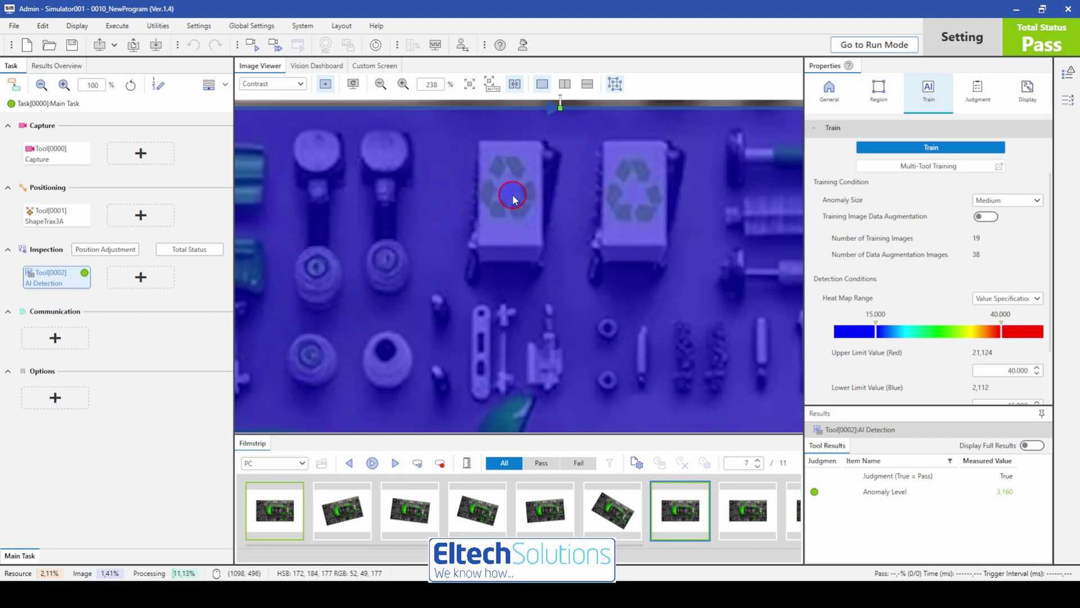
{"action": "left_click", "coordinate": [748, 511]}
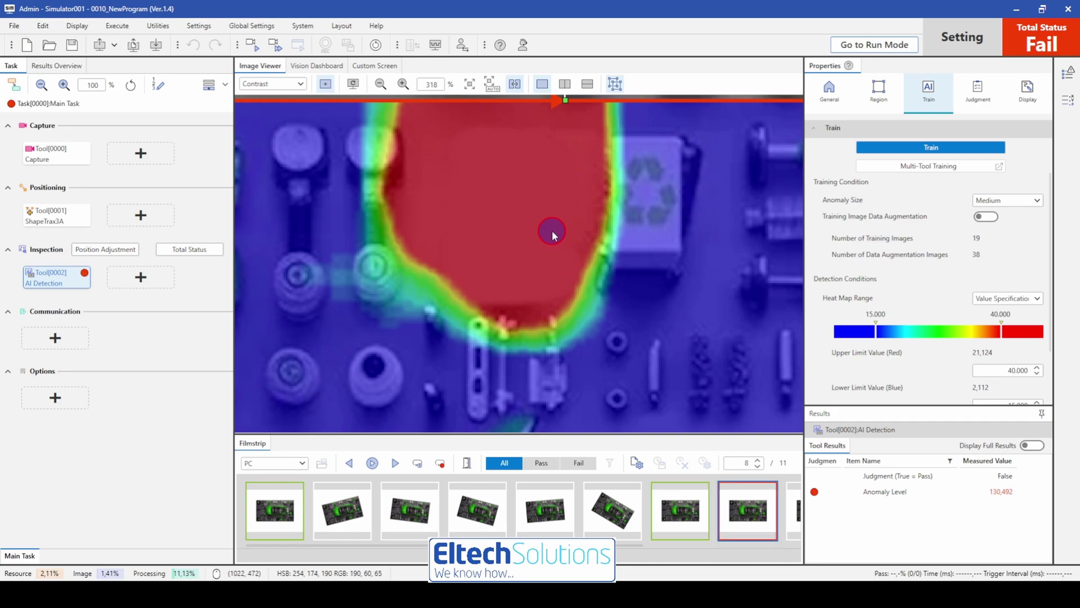
{"action": "left_click", "coordinate": [469, 84]}
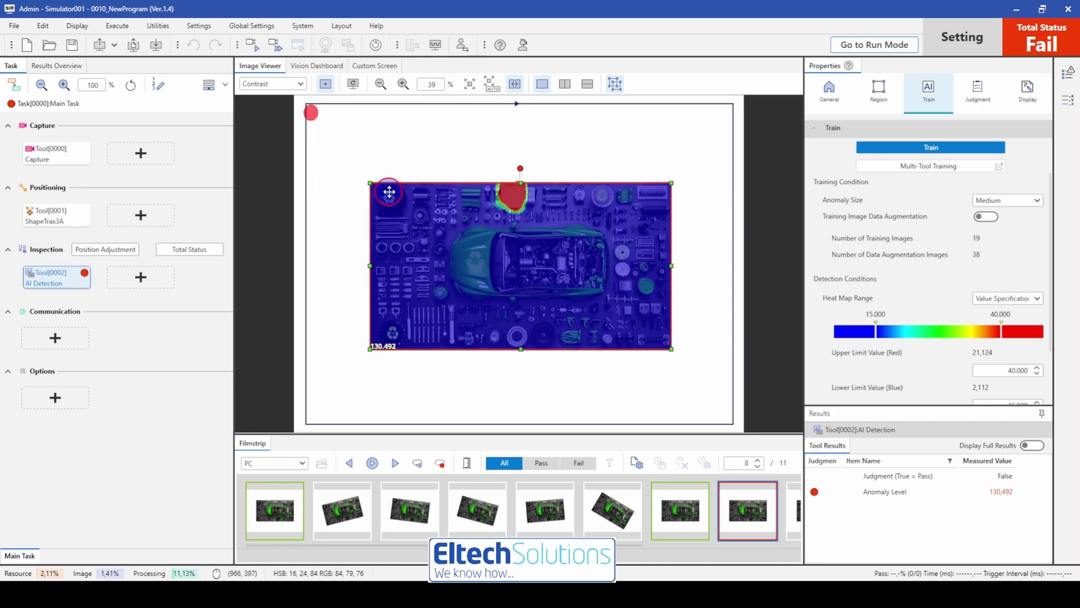
- Step through further images with repeated runs; one fails at 222.732, the last passes at 11.985
{"action": "left_click", "coordinate": [256, 45]}
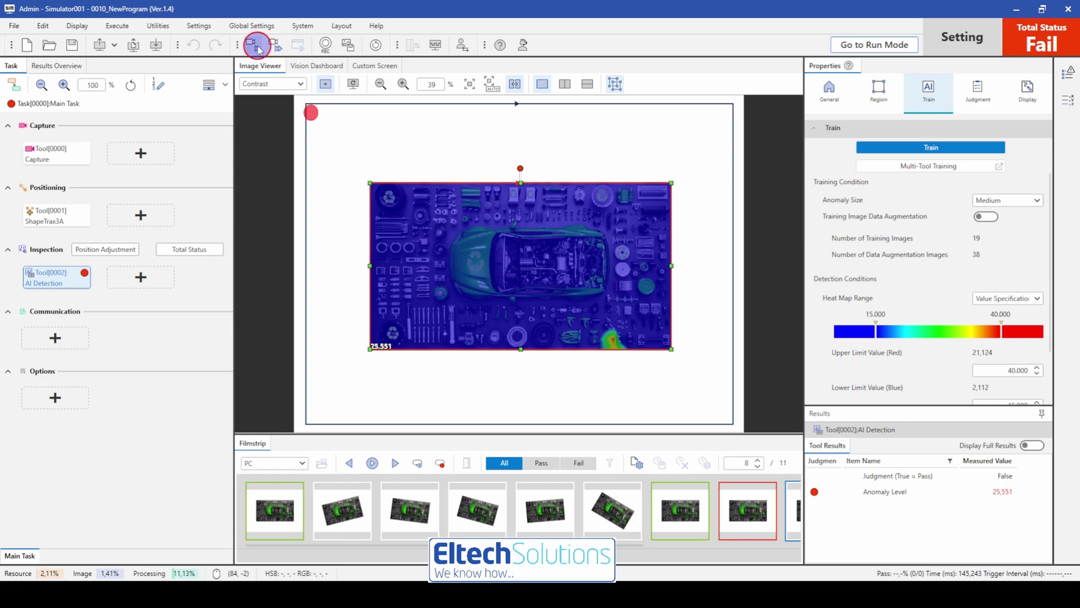
{"action": "scroll", "coordinate": [591, 325], "scroll_direction": "up", "scroll_amount": 3}
{"action": "scroll", "coordinate": [602, 343], "scroll_direction": "up", "scroll_amount": 5}
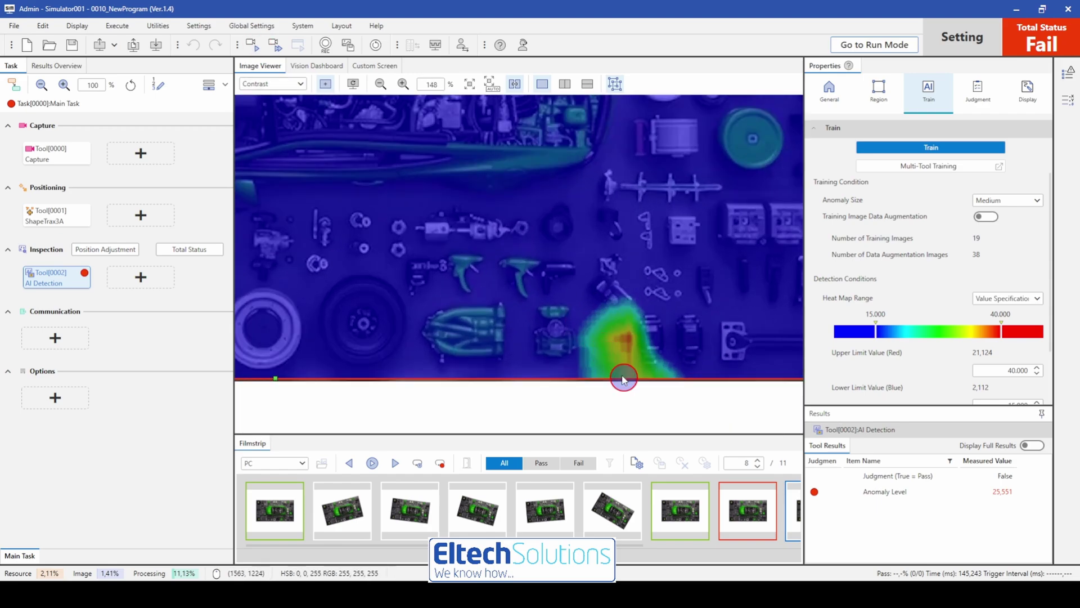
{"action": "left_click", "coordinate": [695, 523]}
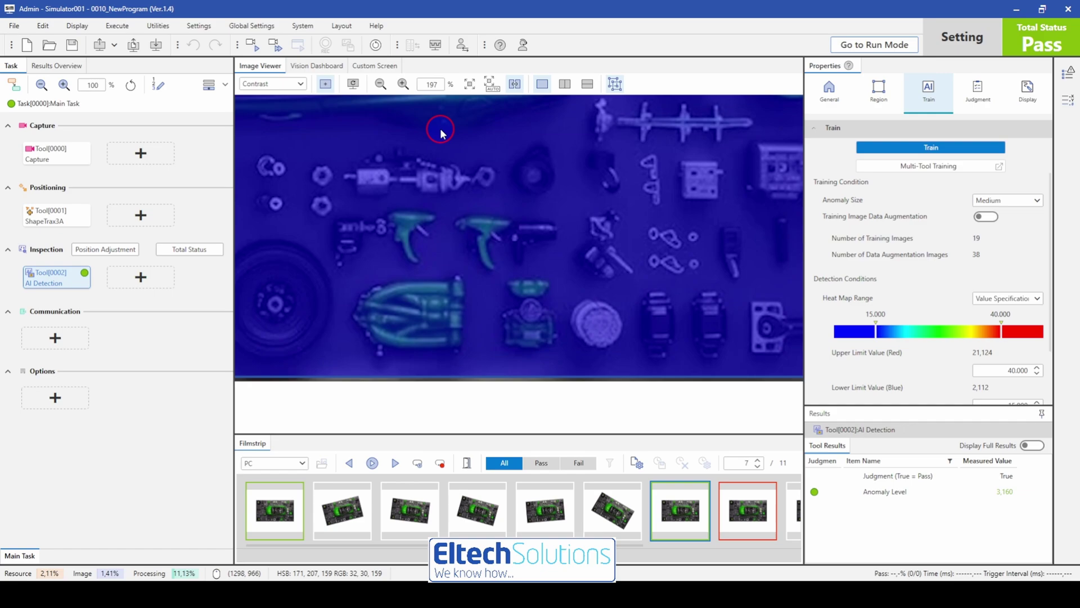
{"action": "left_click", "coordinate": [469, 84]}
{"action": "left_click", "coordinate": [253, 46]}
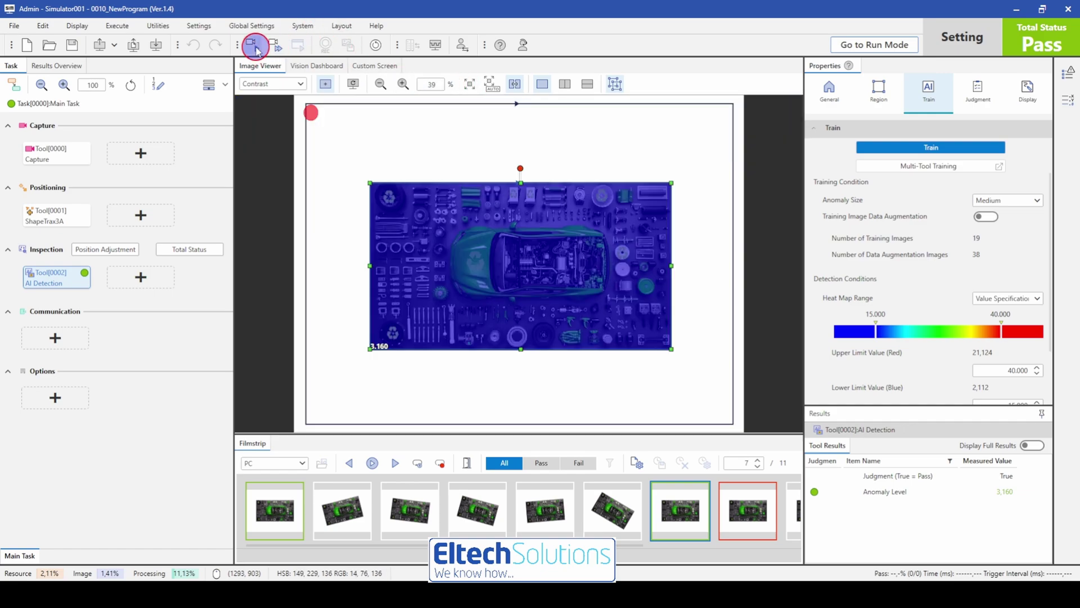
{"action": "left_click", "coordinate": [256, 48]}
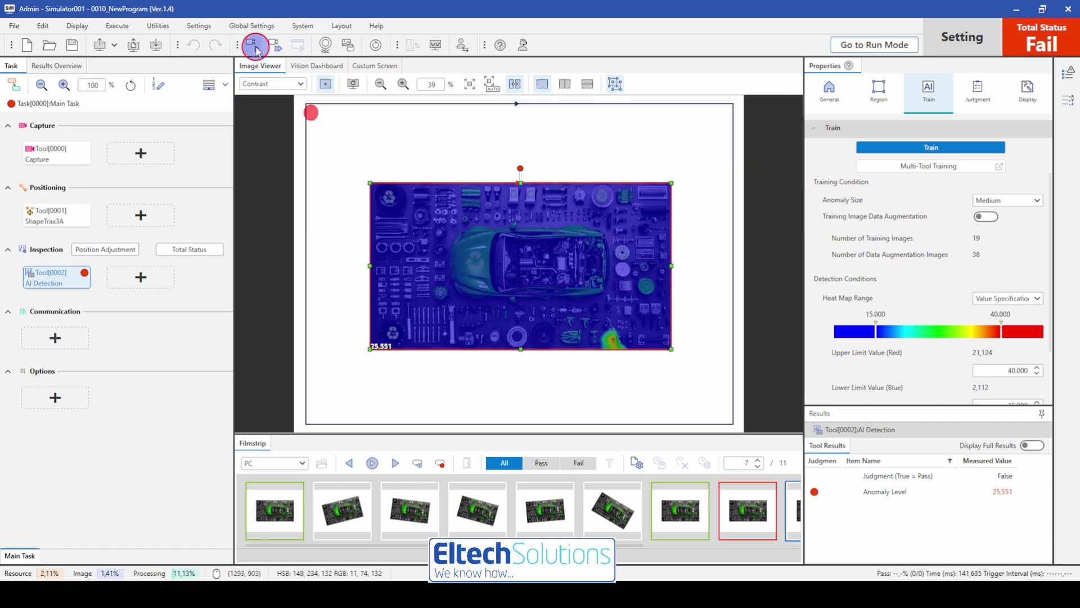
{"action": "scroll", "coordinate": [430, 290], "scroll_direction": "up", "scroll_amount": 5}
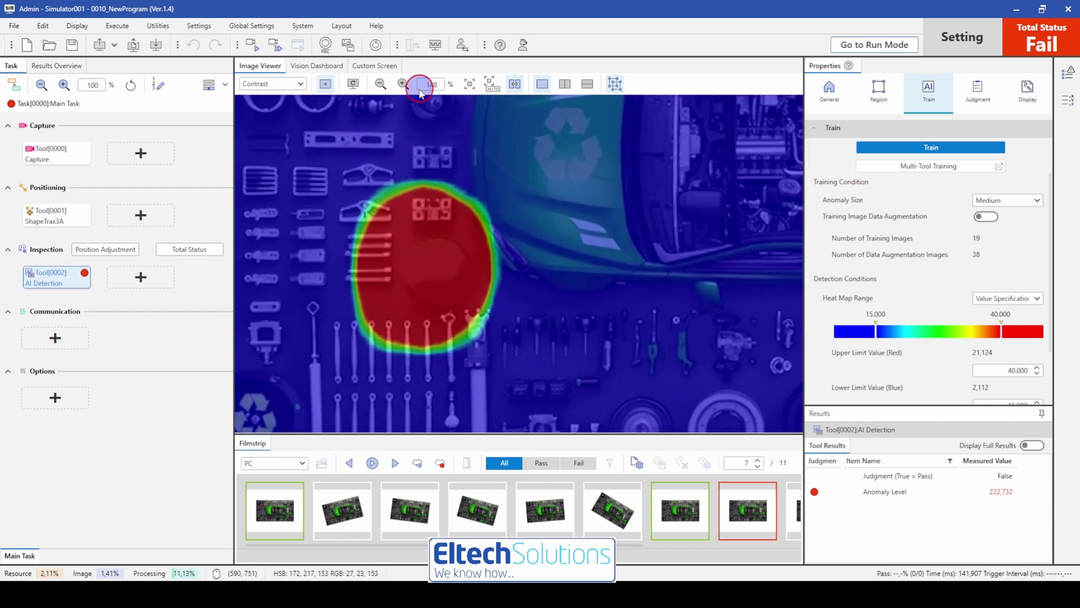
{"action": "left_click", "coordinate": [469, 84]}
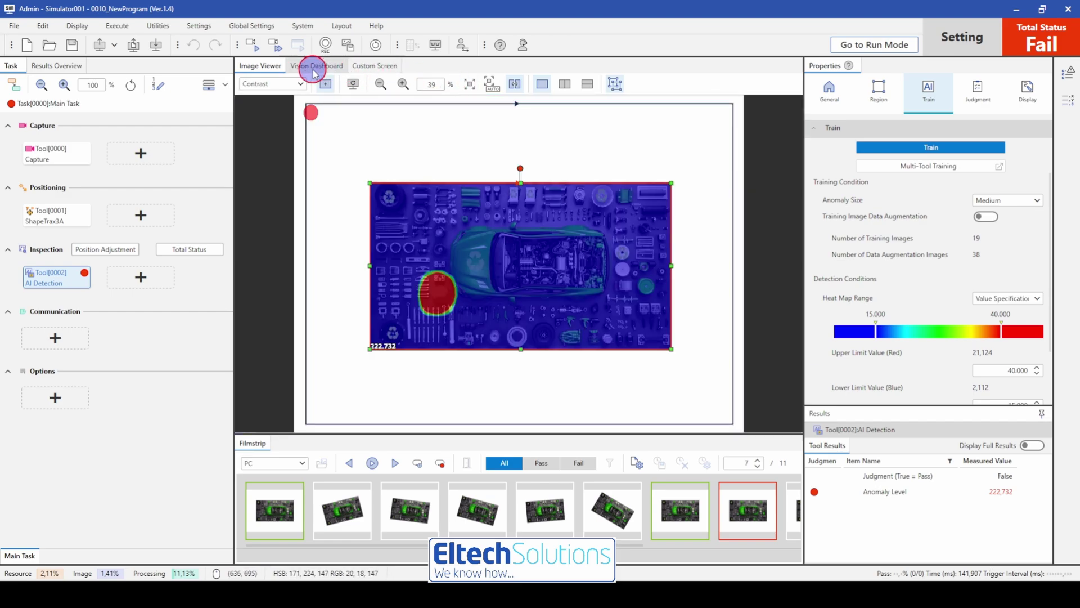
{"action": "left_click", "coordinate": [256, 48]}
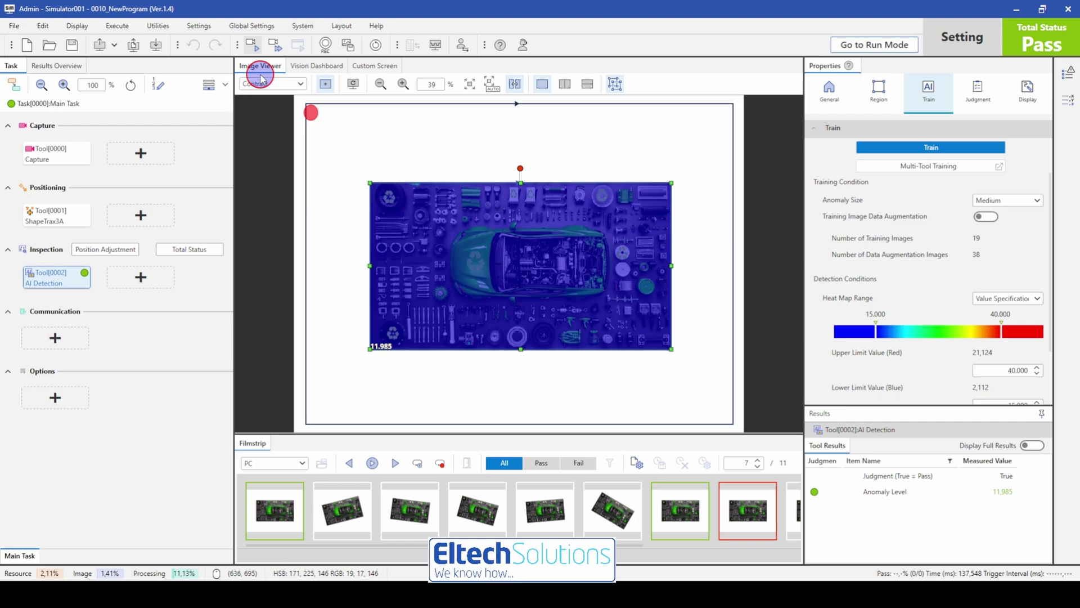